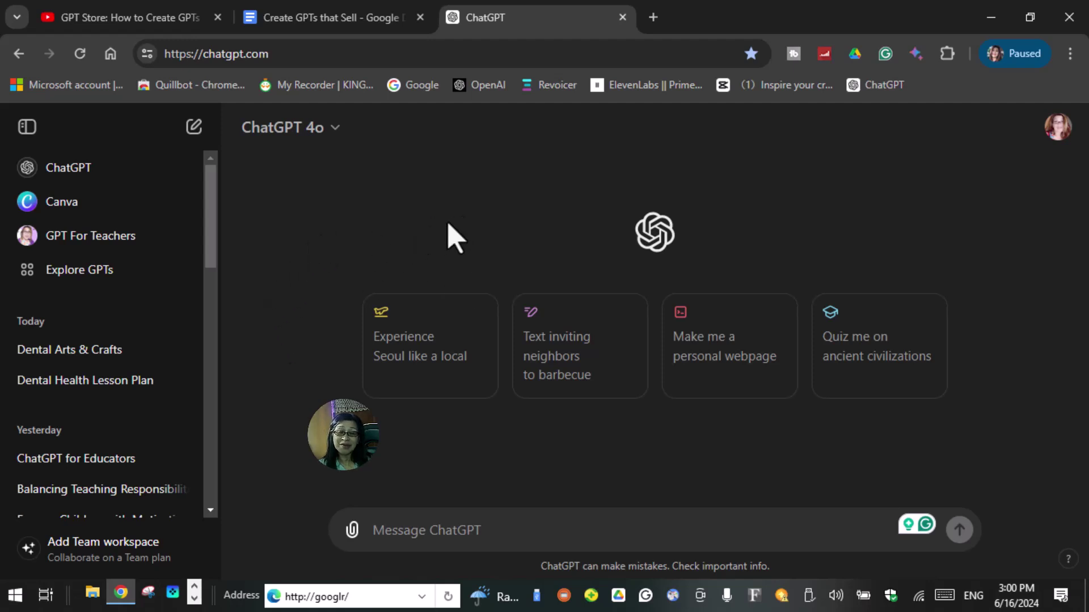
Start a new GPT from the My GPTs list and switch its editor to the conversational builder.
{"action": "left_click", "coordinate": [91, 236]}
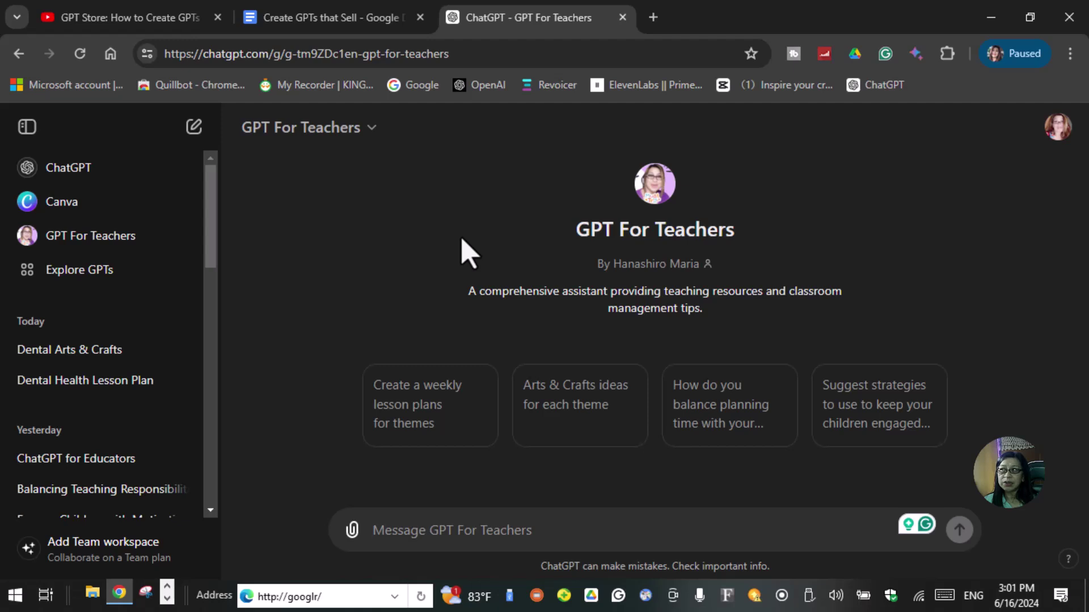
{"action": "left_click", "coordinate": [1049, 139]}
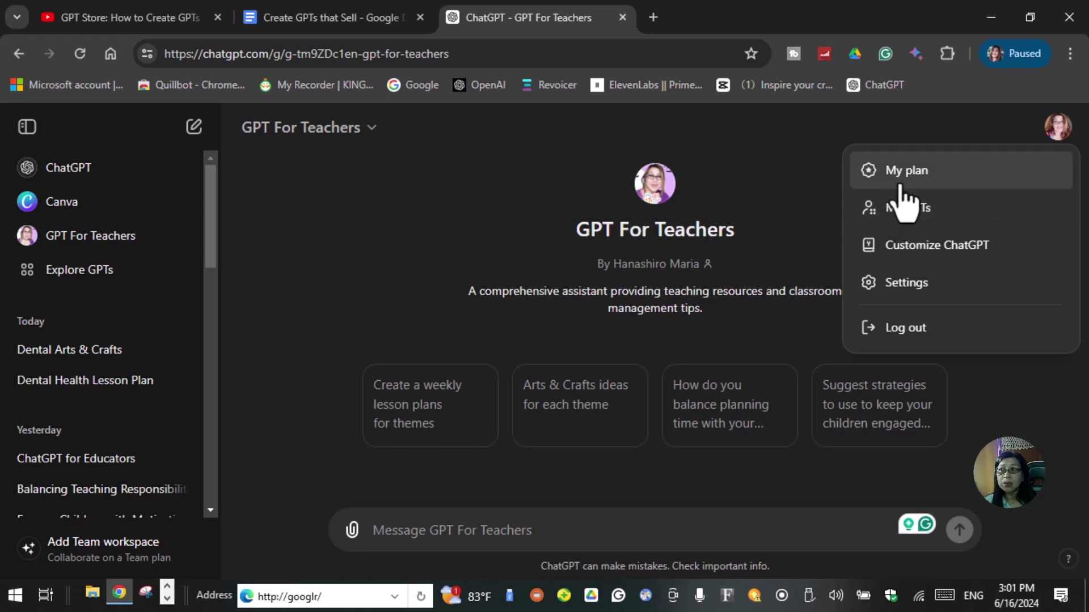
{"action": "left_click", "coordinate": [901, 218]}
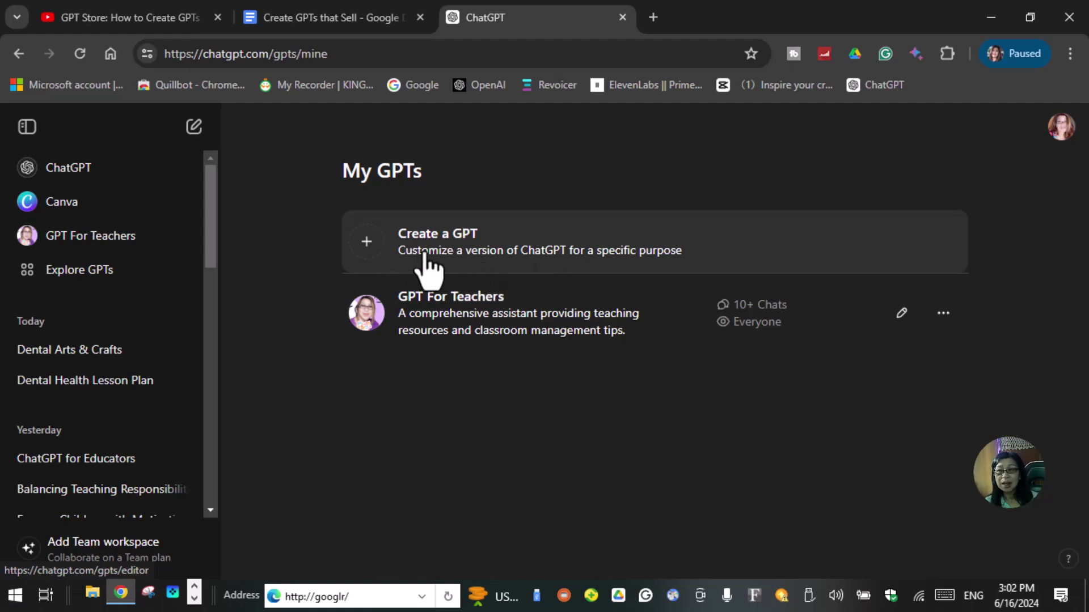
{"action": "left_click", "coordinate": [455, 260]}
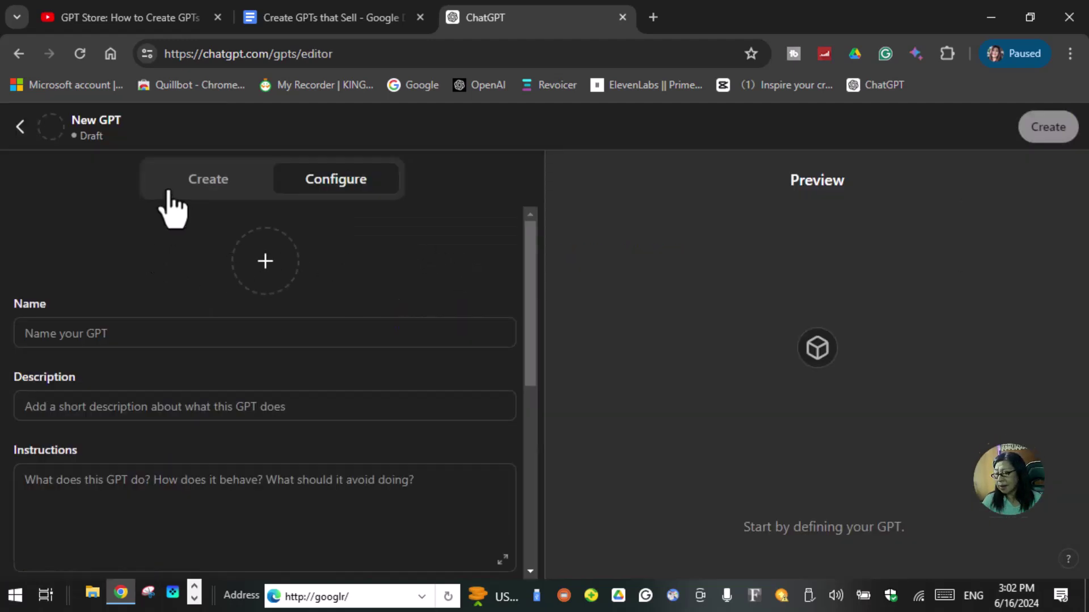
{"action": "left_click", "coordinate": [202, 191]}
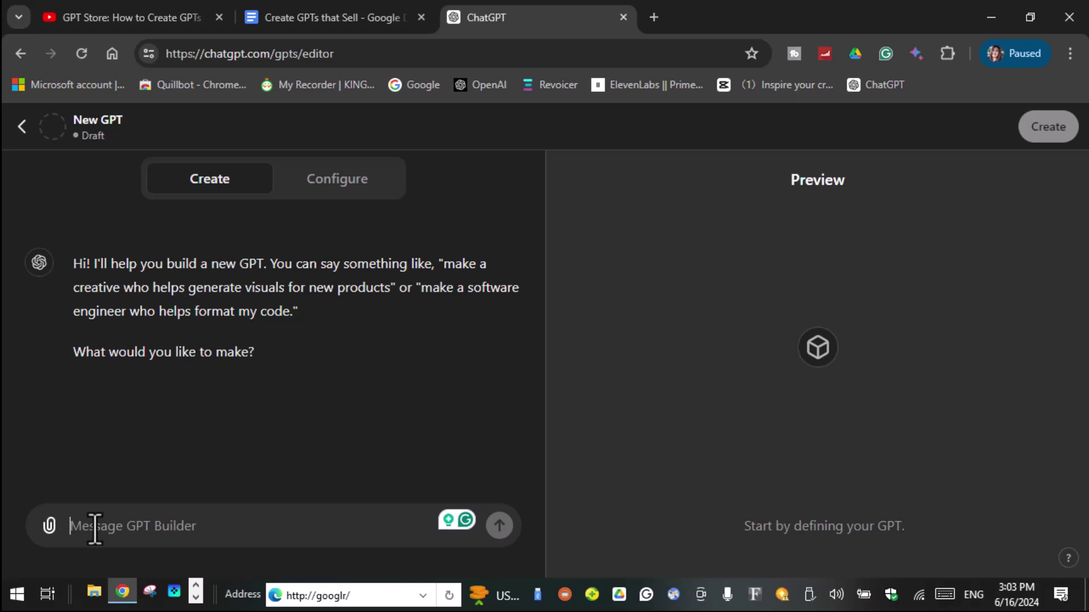
Draft a builder request for a GPT based on Children Special Needs, with at least 10 top ways of helping the children, parents and teachers.
{"action": "type", "text": "I want to make a GPT"}
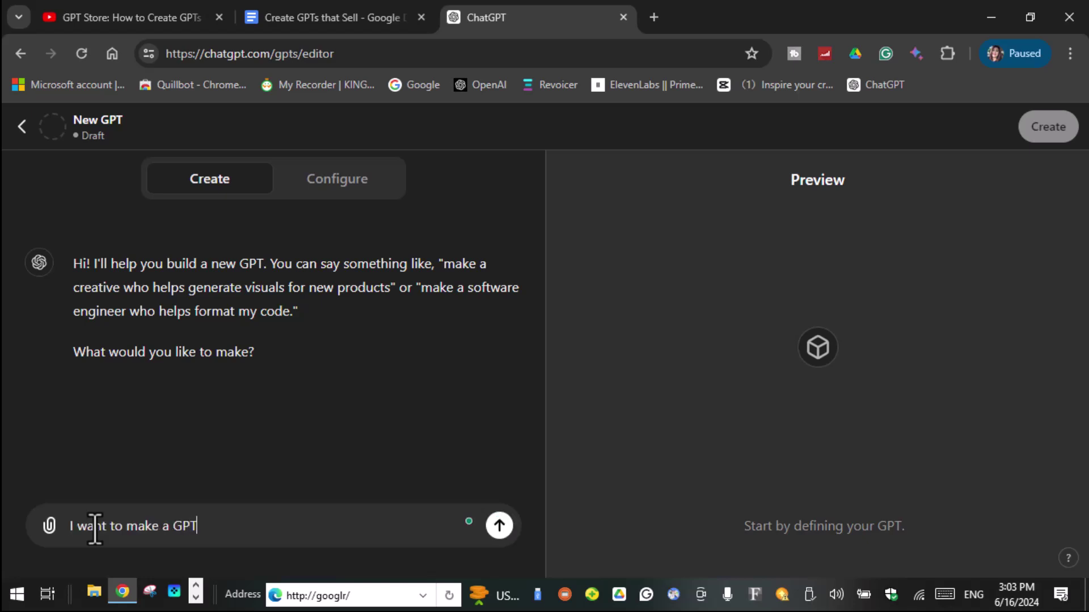
{"action": "type", "text": " based on"}
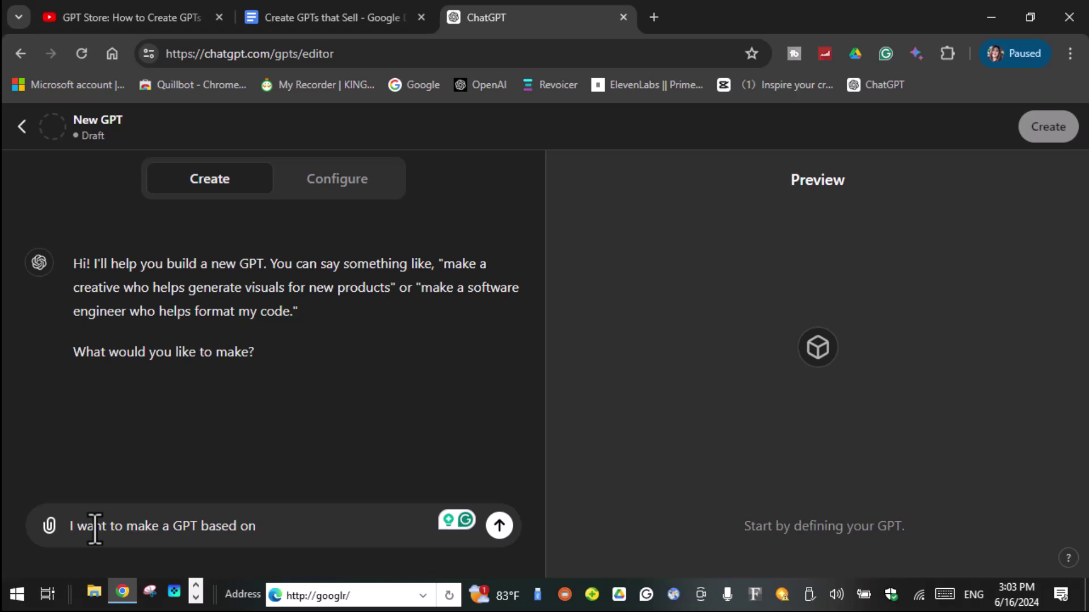
{"action": "type", "text": "Childrenm Special Needs"}
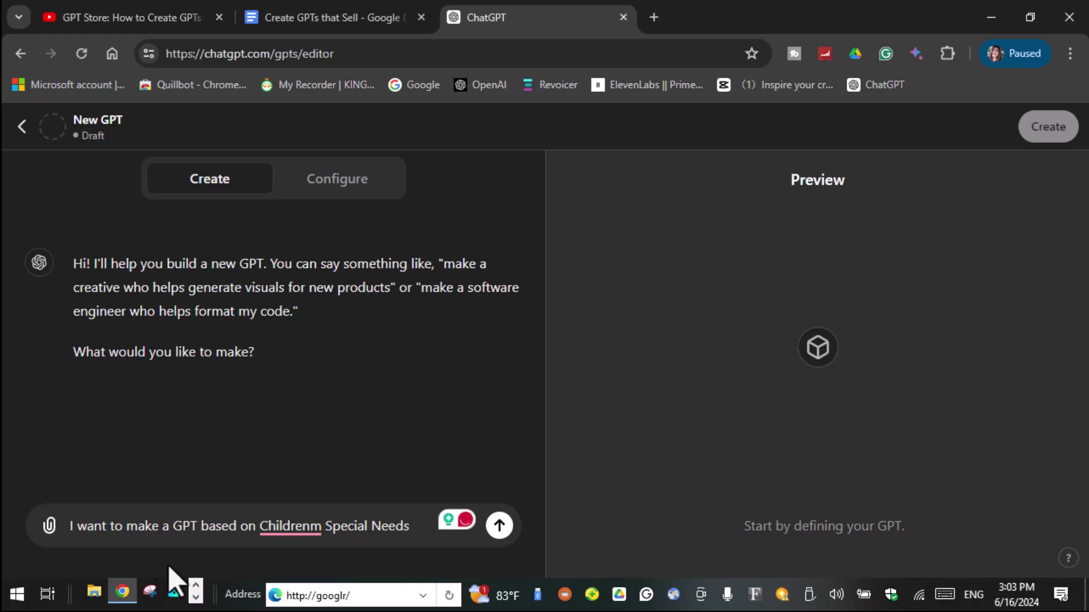
{"action": "left_click", "coordinate": [319, 526]}
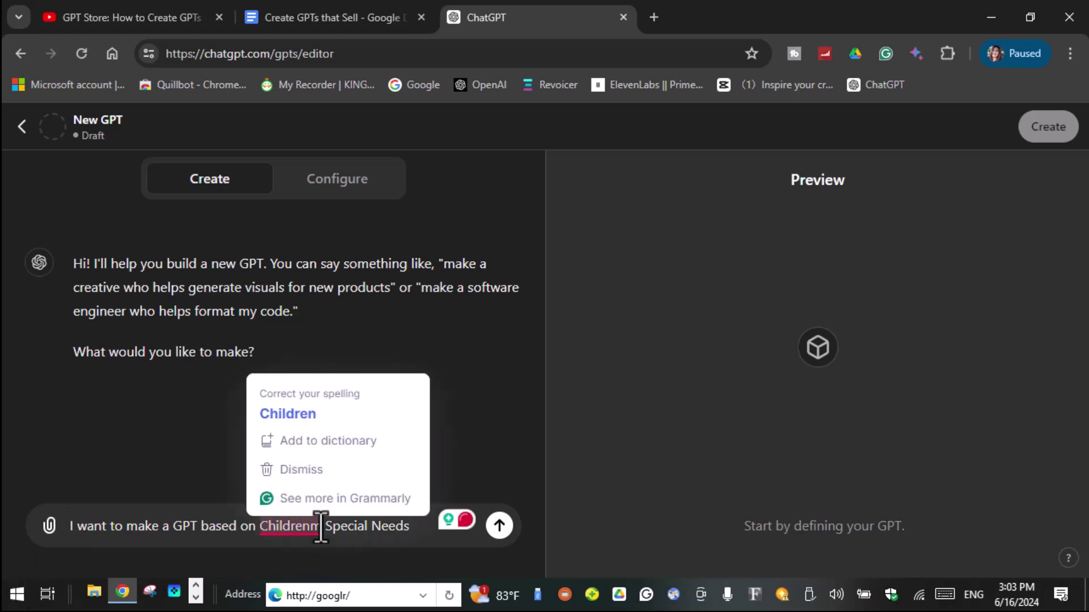
{"action": "left_click", "coordinate": [297, 417]}
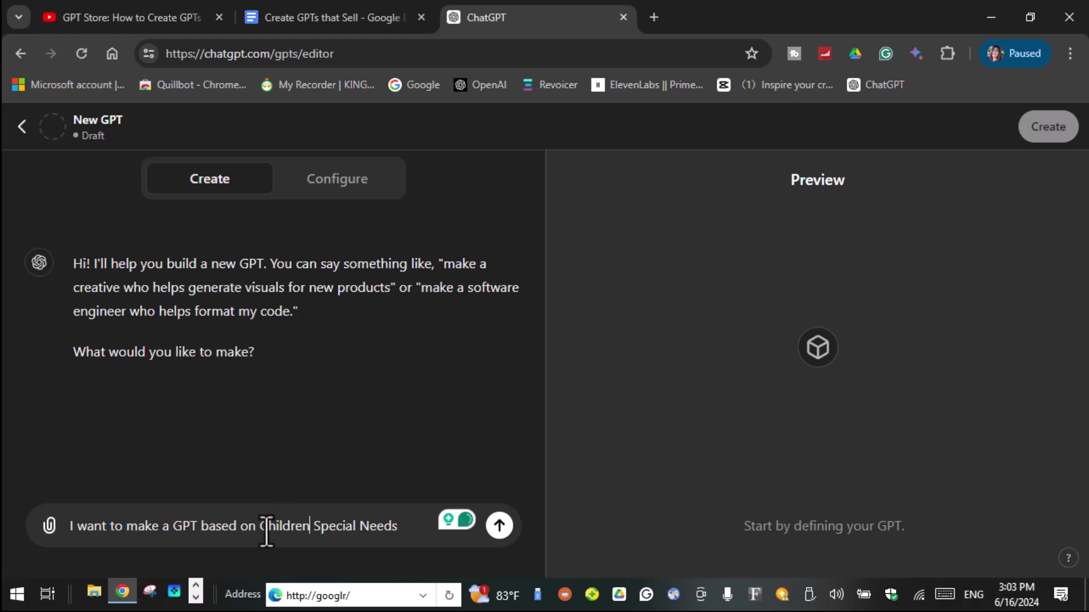
{"action": "left_click", "coordinate": [405, 528]}
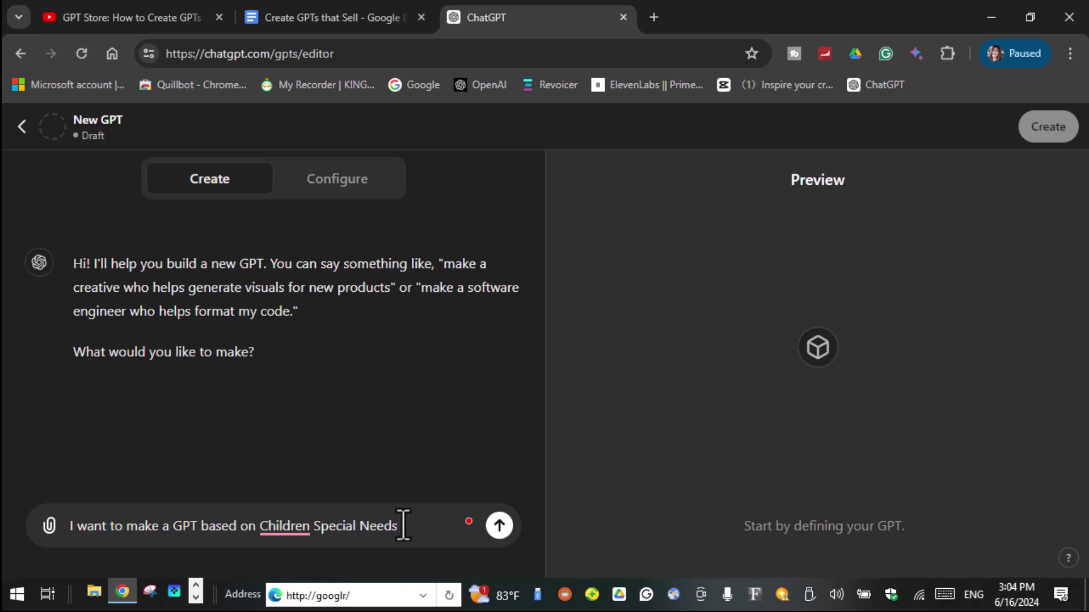
{"action": "type", "text": ". Create at l"}
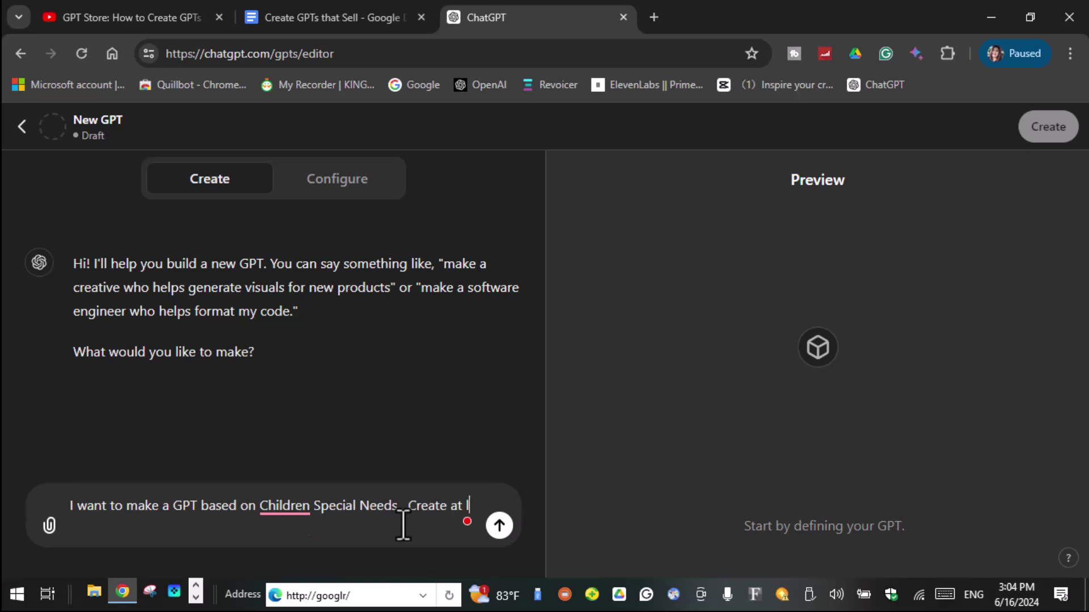
{"action": "type", "text": "east 10 top ways of helping the chil"}
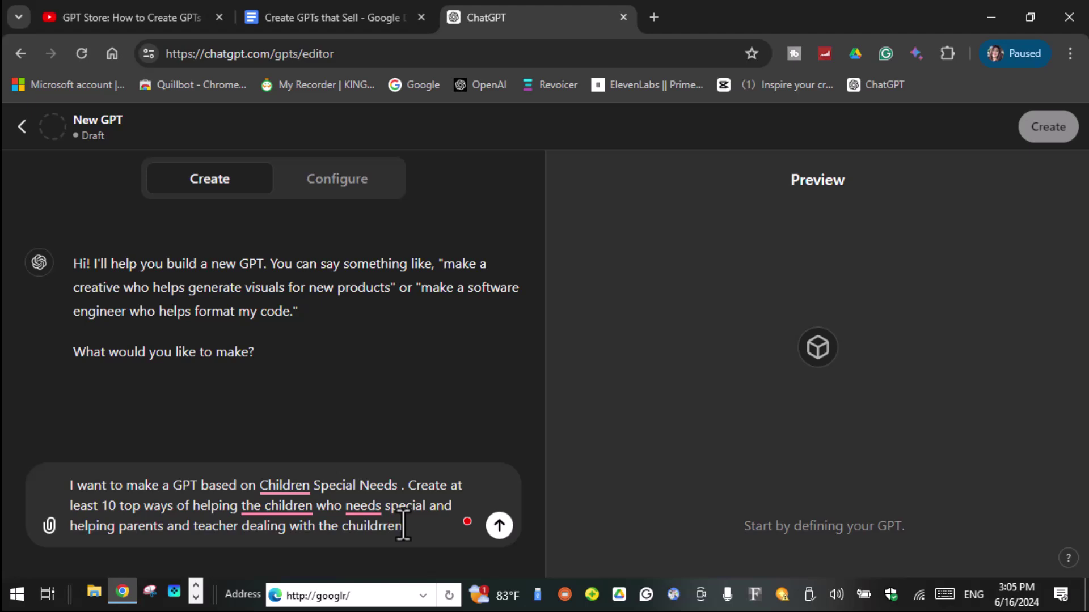
Correct the draft's grammar and spelling to "need", "Children's", "children", "teachers" and "deal", and remove the space before the period after "Needs".
{"action": "left_click", "coordinate": [363, 505]}
{"action": "left_click", "coordinate": [362, 426]}
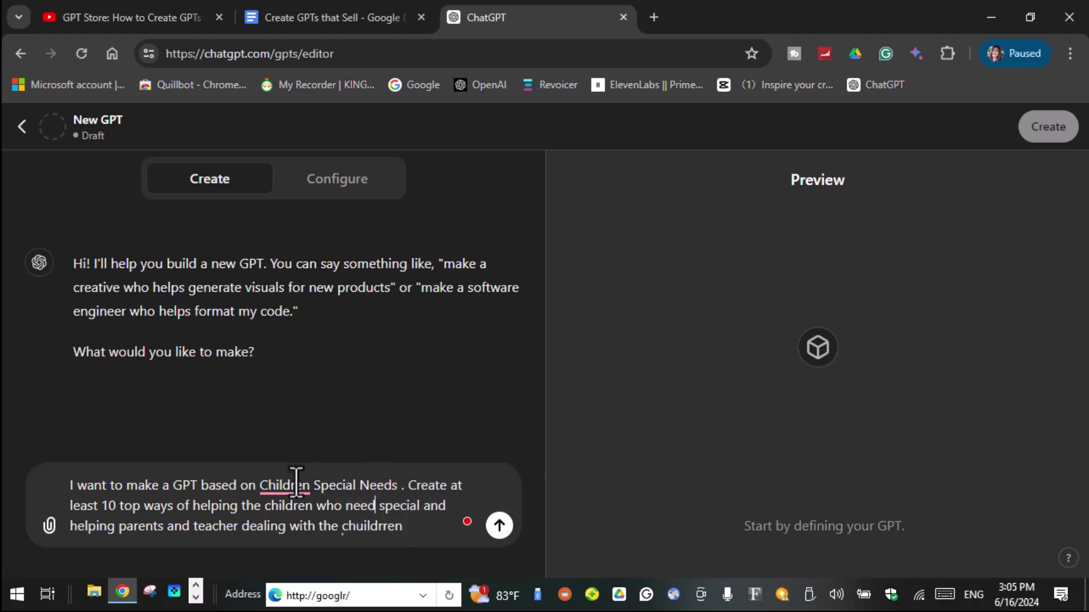
{"action": "left_click", "coordinate": [299, 482]}
{"action": "left_click", "coordinate": [292, 403]}
{"action": "left_click", "coordinate": [369, 527]}
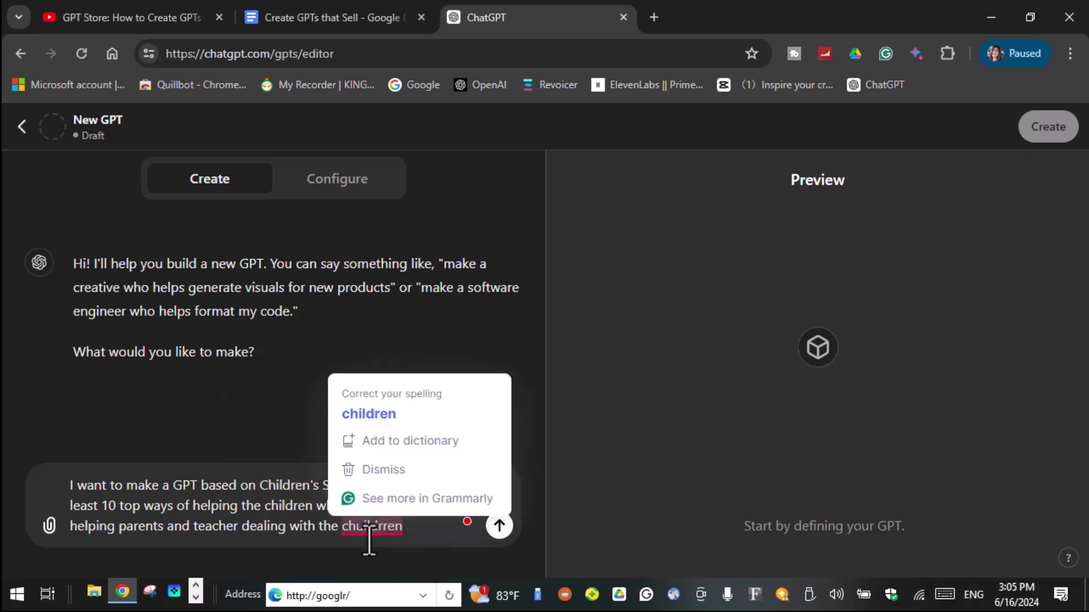
{"action": "left_click", "coordinate": [363, 417]}
{"action": "left_click", "coordinate": [380, 482]}
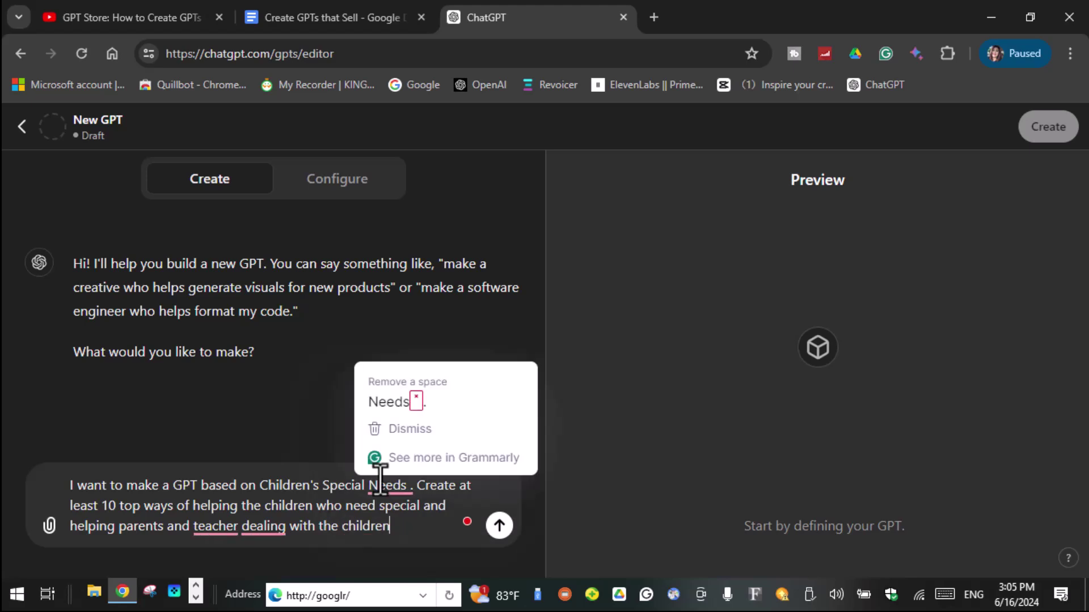
{"action": "left_click", "coordinate": [396, 404]}
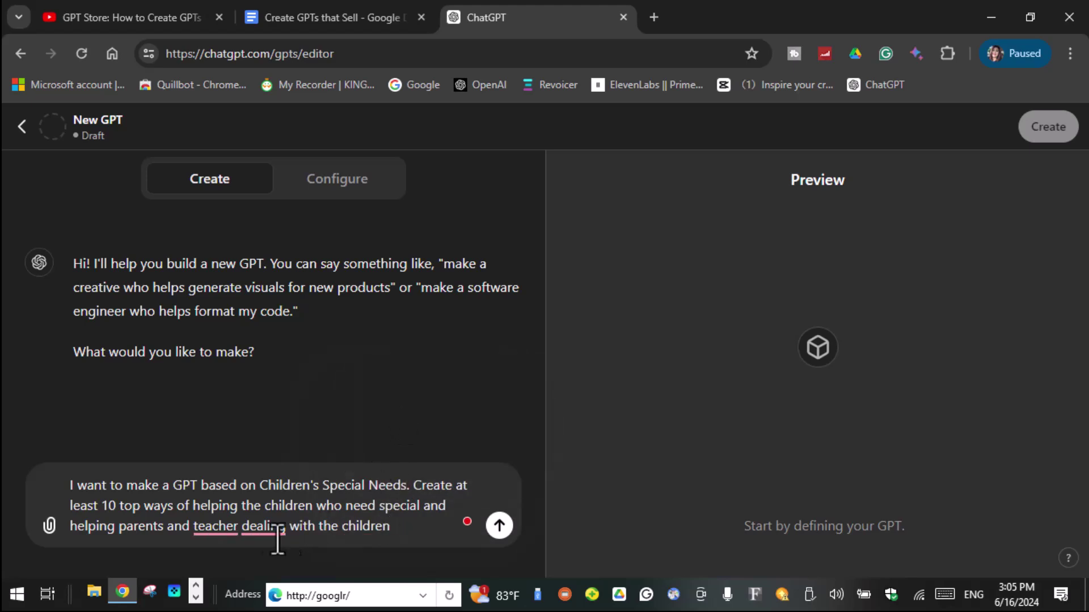
{"action": "left_click", "coordinate": [200, 528]}
{"action": "left_click", "coordinate": [211, 447]}
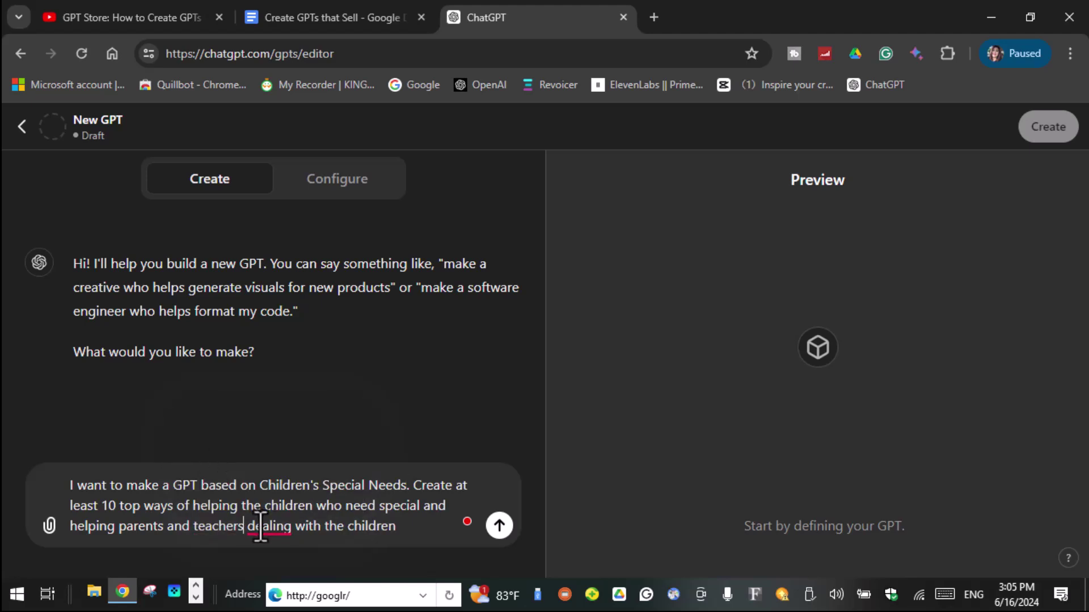
{"action": "left_click", "coordinate": [260, 526]}
{"action": "left_click", "coordinate": [272, 449]}
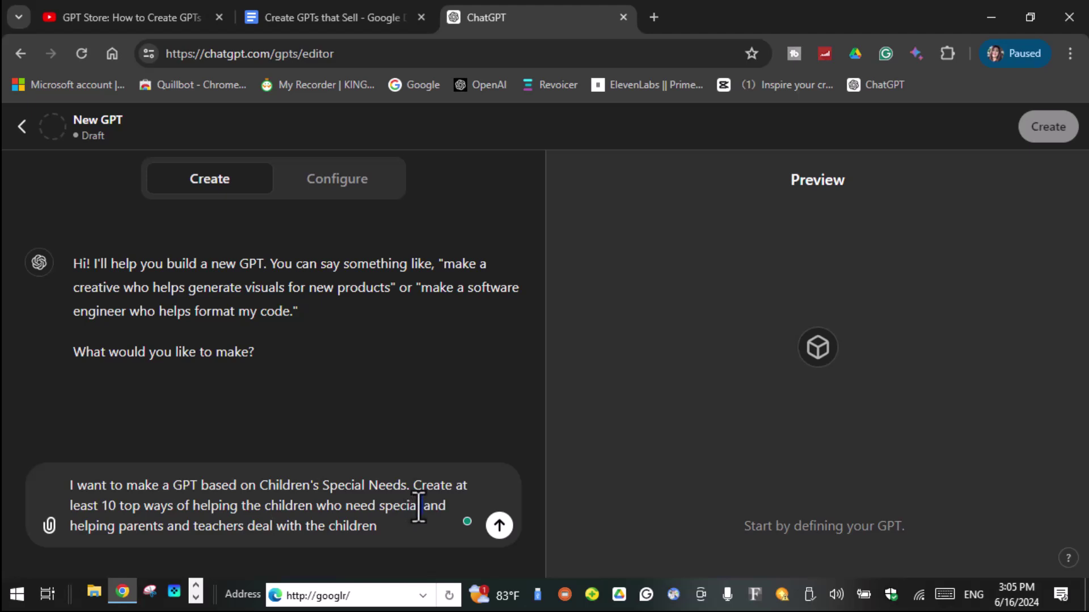
Insert "care" after "special" in the draft and send the request to the GPT builder.
{"action": "type", "text": "care"}
{"action": "left_click", "coordinate": [385, 526]}
{"action": "key", "text": "Return"}
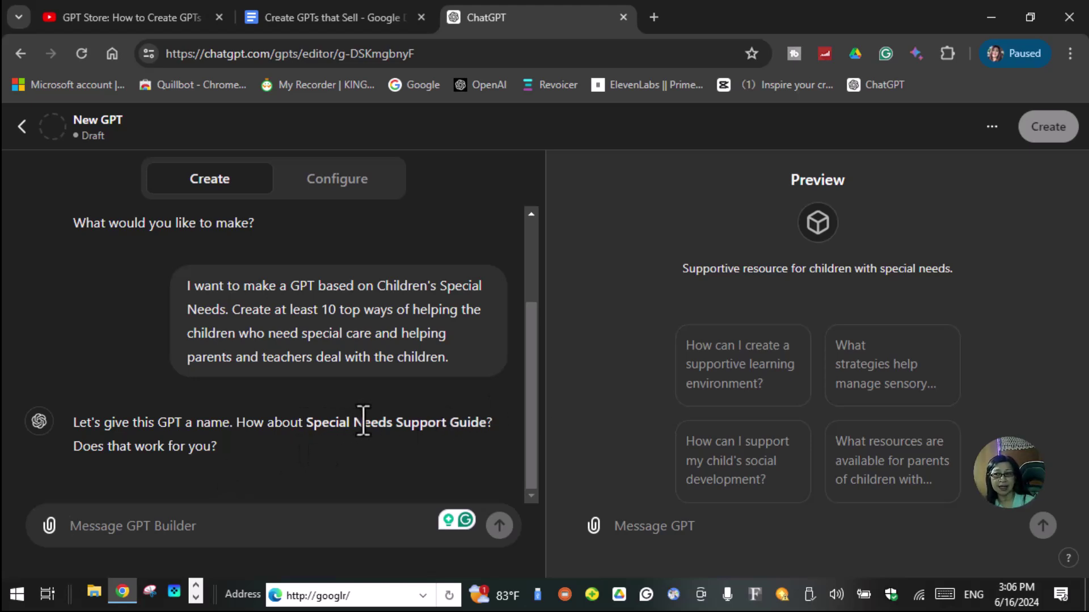
Ask the GPT builder "Can you suggest 10 more" to get alternatives to the proposed name.
{"action": "left_click_drag", "start_coordinate": [304, 423], "coordinate": [486, 424]}
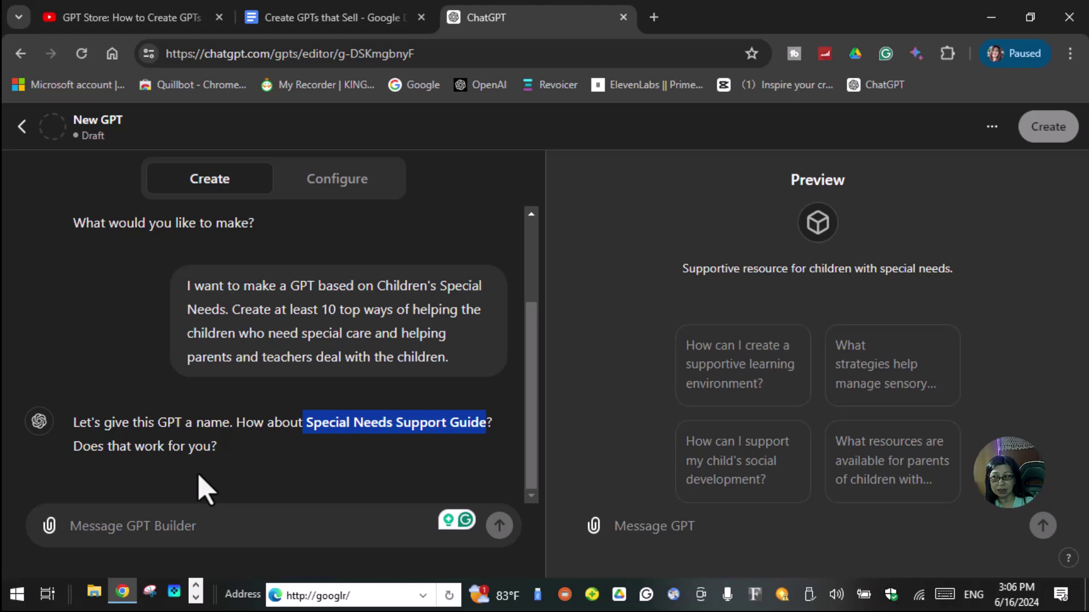
{"action": "left_click", "coordinate": [176, 534]}
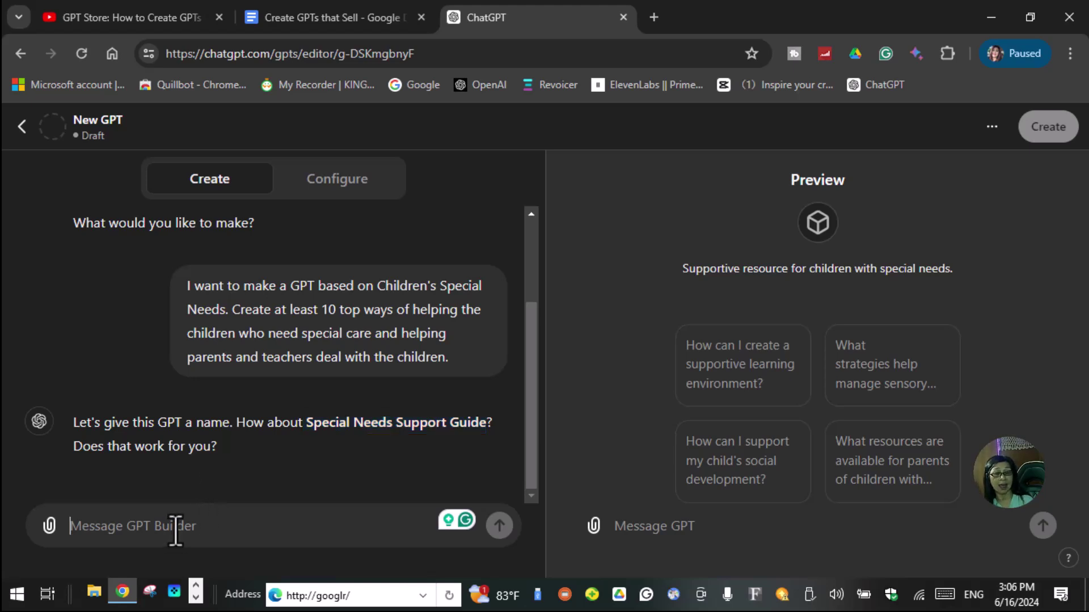
{"action": "type", "text": "Can"}
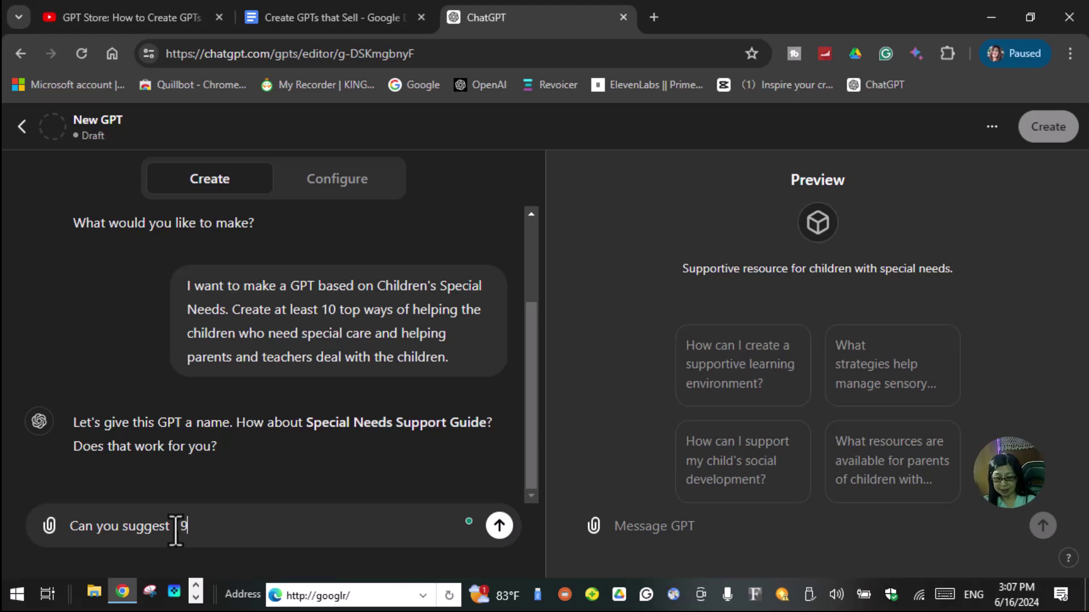
{"action": "type", "text": "you suggest o"}
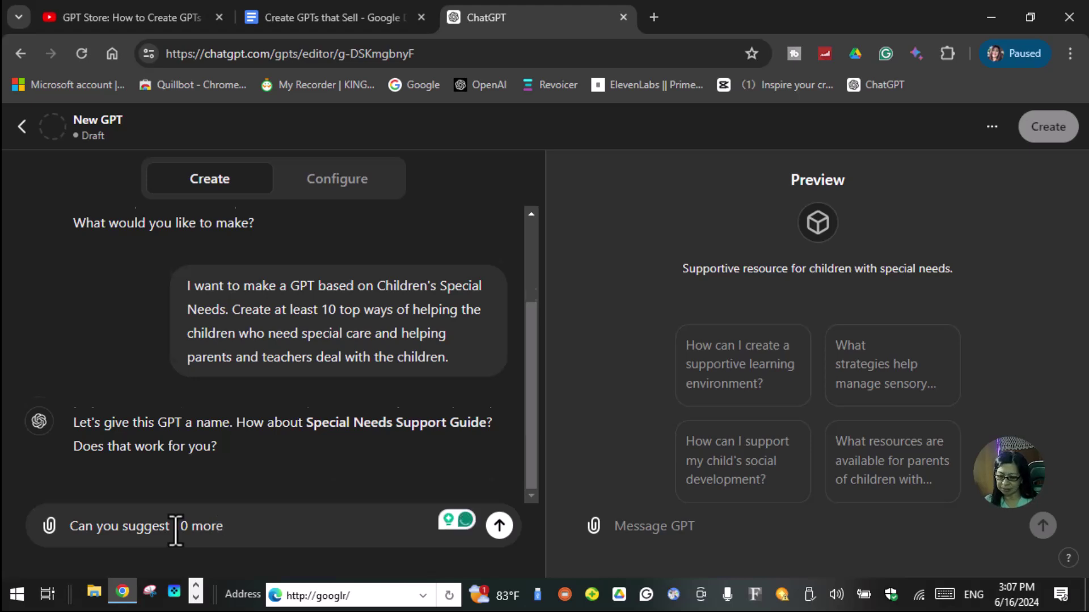
{"action": "key", "text": "Return"}
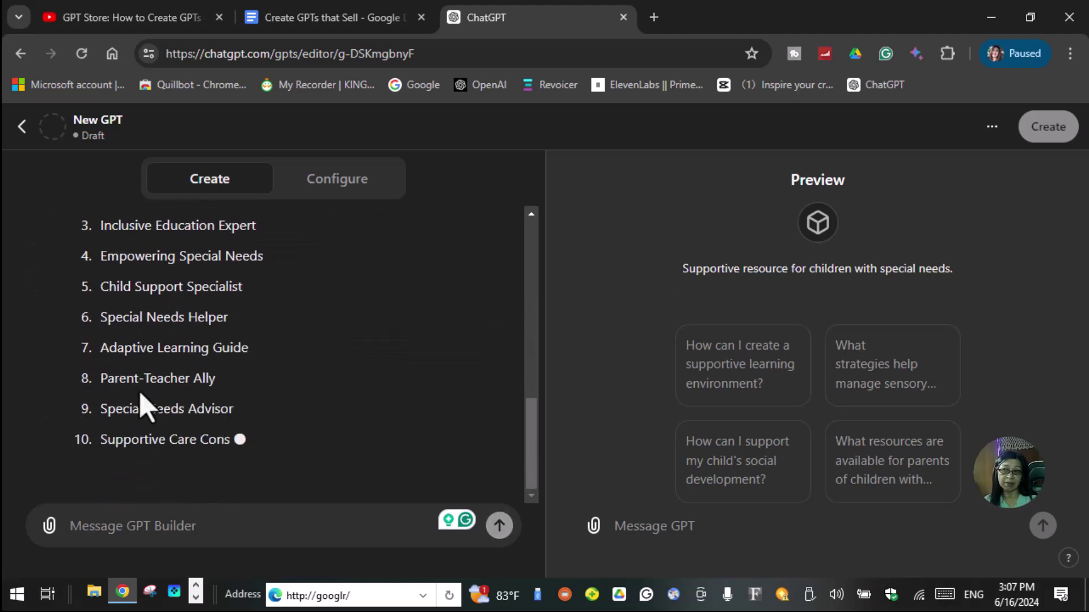
Review the name suggestions and tell the builder that Special Need Support Guides is the GPT's name.
{"action": "scroll", "coordinate": [19, 335], "scroll_direction": "up", "scroll_amount": 3}
{"action": "scroll", "coordinate": [99, 339], "scroll_direction": "up", "scroll_amount": 2}
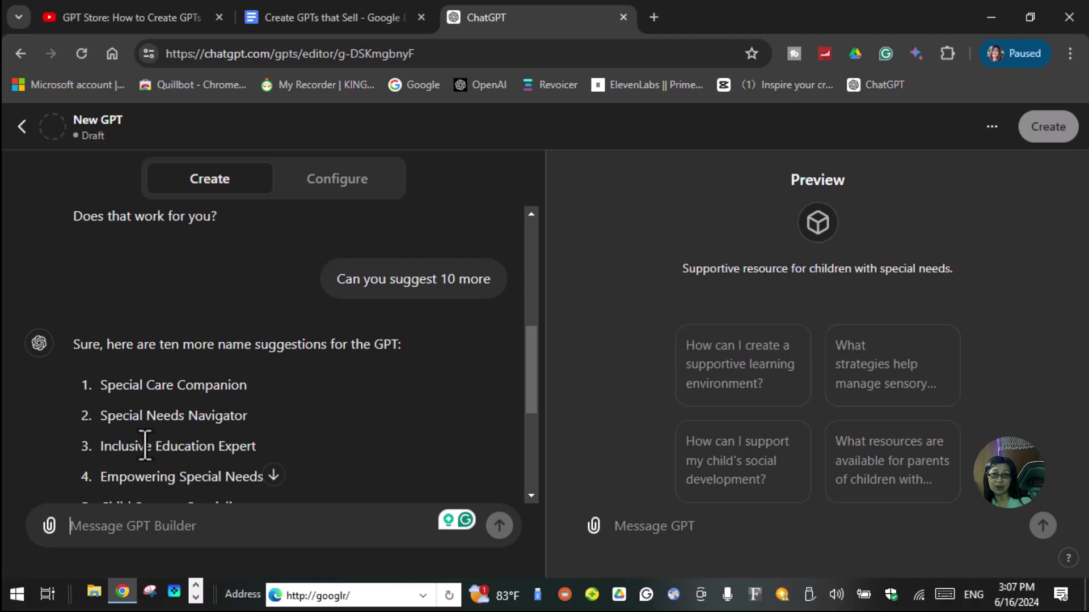
{"action": "scroll", "coordinate": [183, 454], "scroll_direction": "down", "scroll_amount": 1}
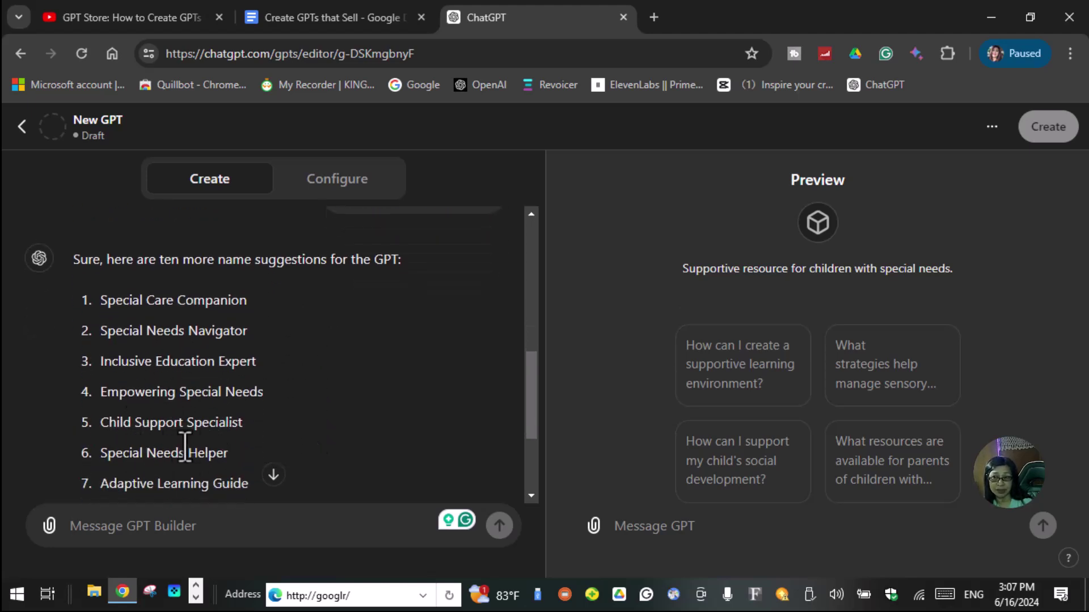
{"action": "scroll", "coordinate": [397, 329], "scroll_direction": "up", "scroll_amount": 2}
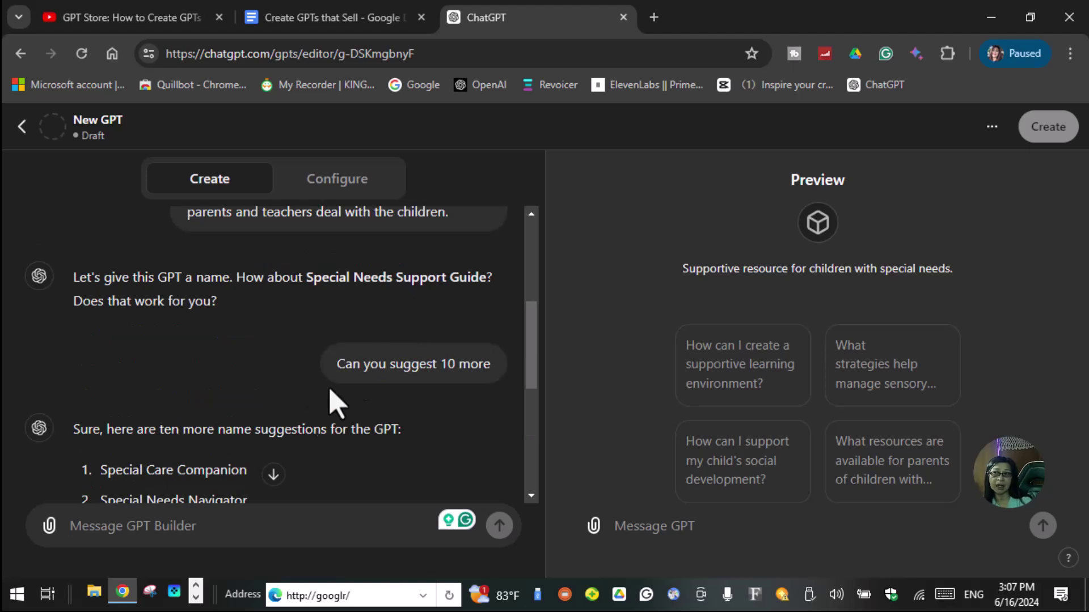
{"action": "left_click", "coordinate": [167, 526]}
{"action": "type", "text": "Specia Need Support Guides"}
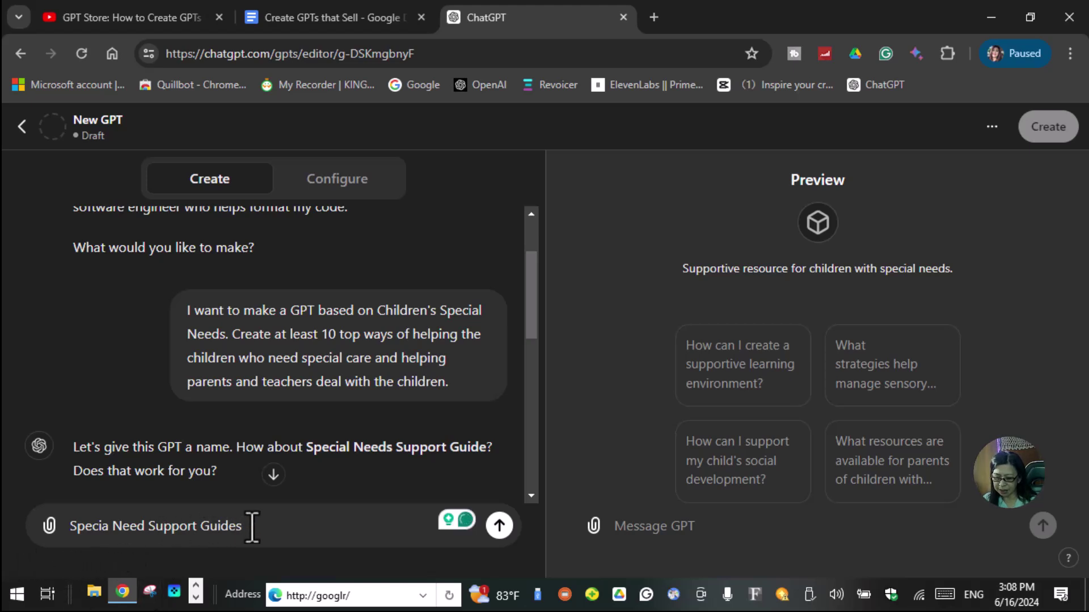
{"action": "type", "text": "is my"}
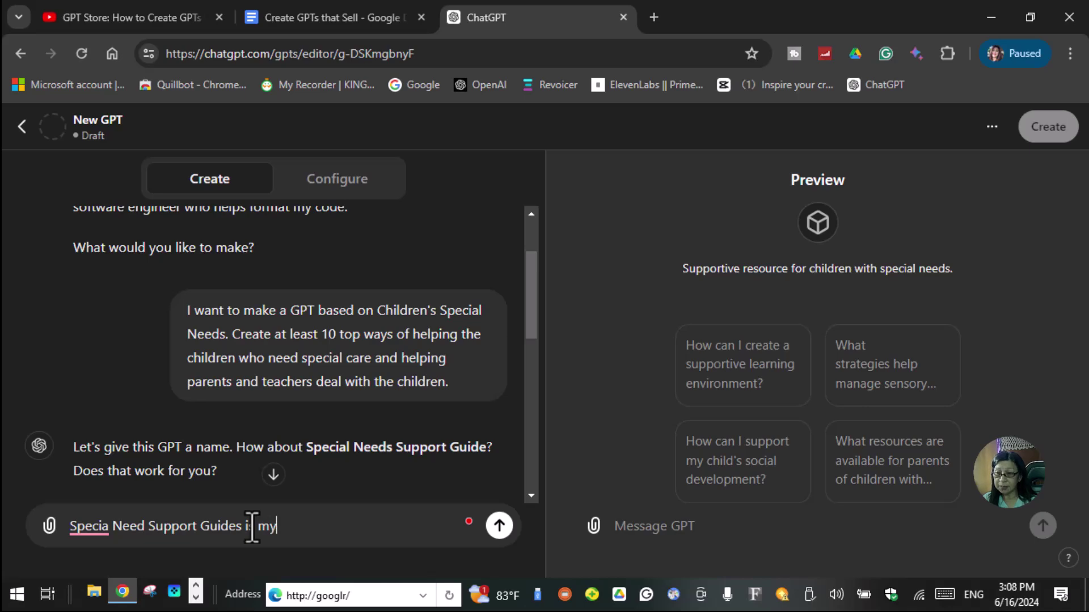
{"action": "type", "text": " GPT name"}
{"action": "key", "text": "Return"}
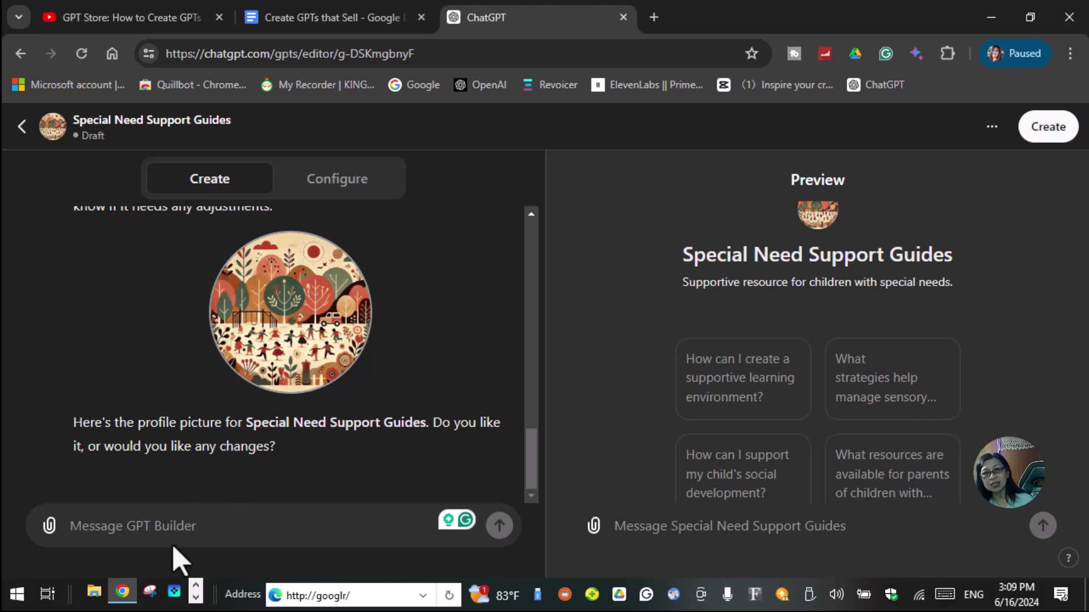
Accept the generated profile picture with the reply "Ok that great" and look over the builder's response.
{"action": "type", "text": "Ok that great"}
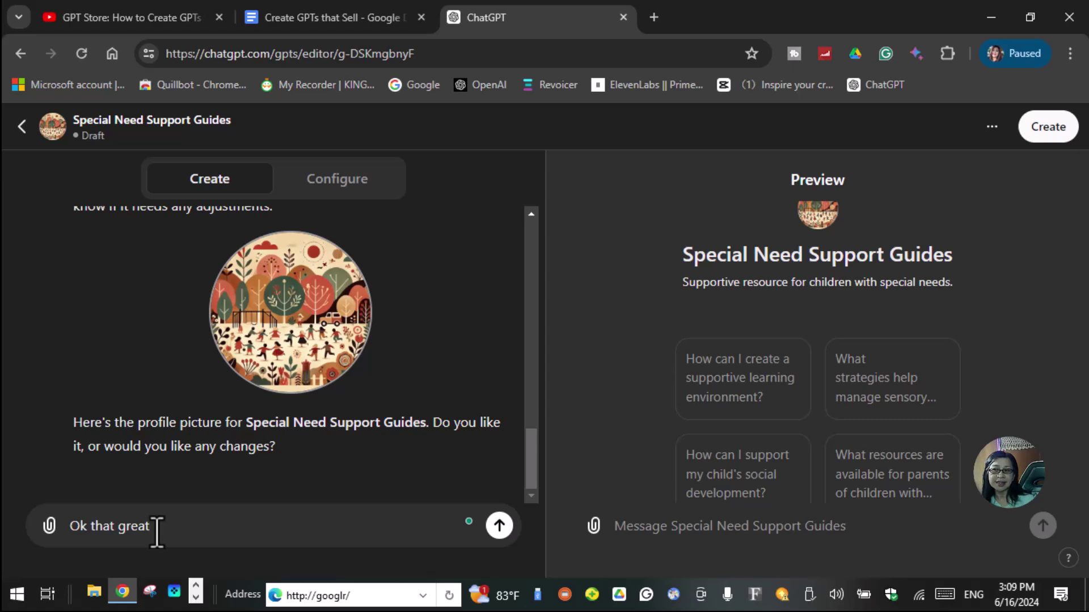
{"action": "key", "text": "Return"}
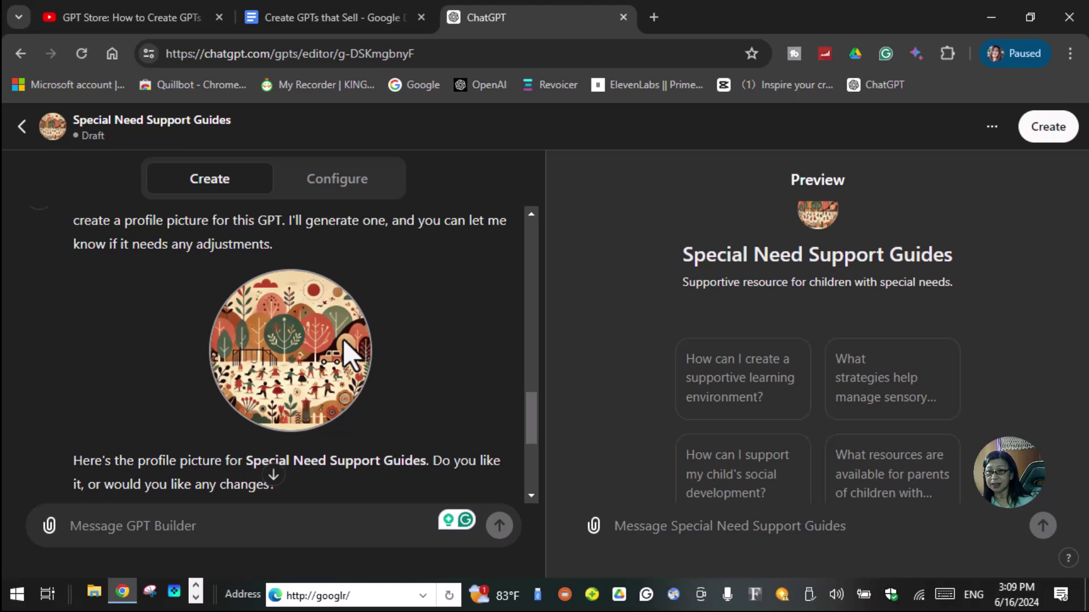
{"action": "scroll", "coordinate": [284, 329], "scroll_direction": "down", "scroll_amount": 3}
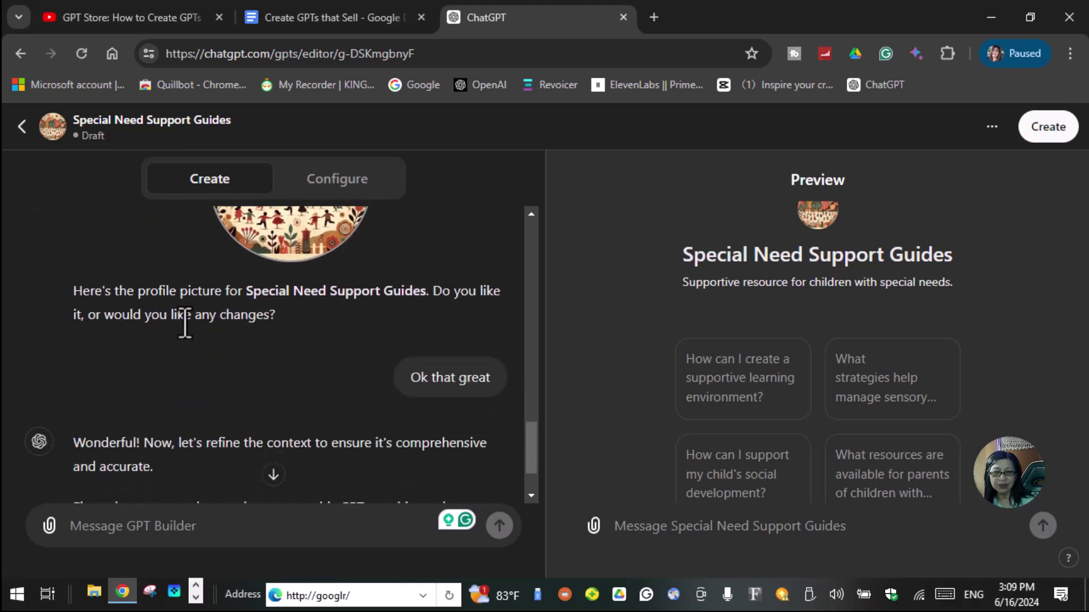
{"action": "scroll", "coordinate": [185, 322], "scroll_direction": "up", "scroll_amount": 3}
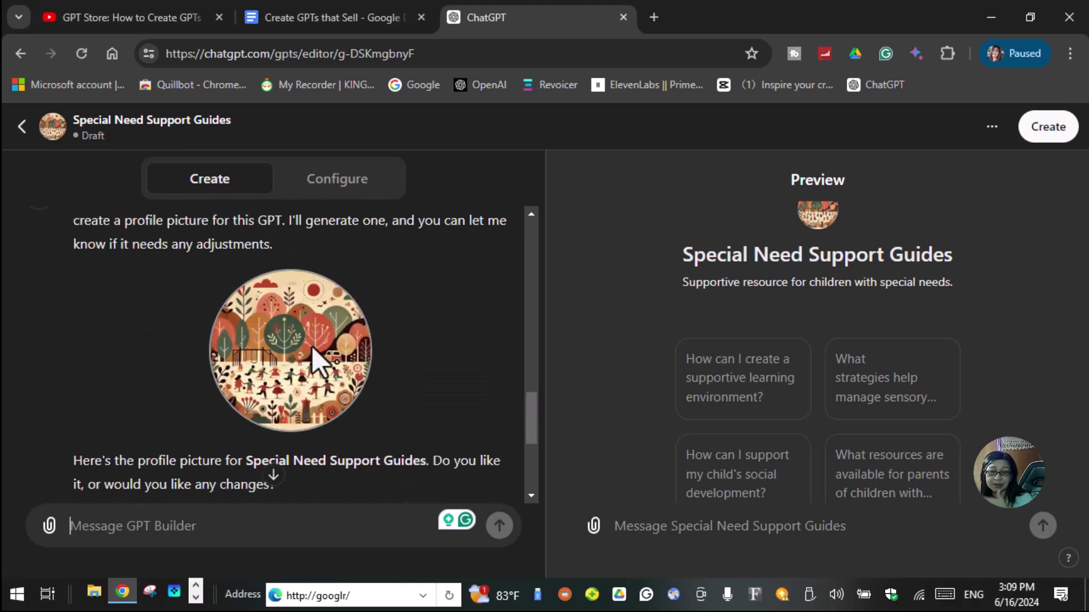
Read the builder's question about key goals and reply with "Give me 10 suggested key goals for this gpt".
{"action": "scroll", "coordinate": [306, 357], "scroll_direction": "down", "scroll_amount": 3}
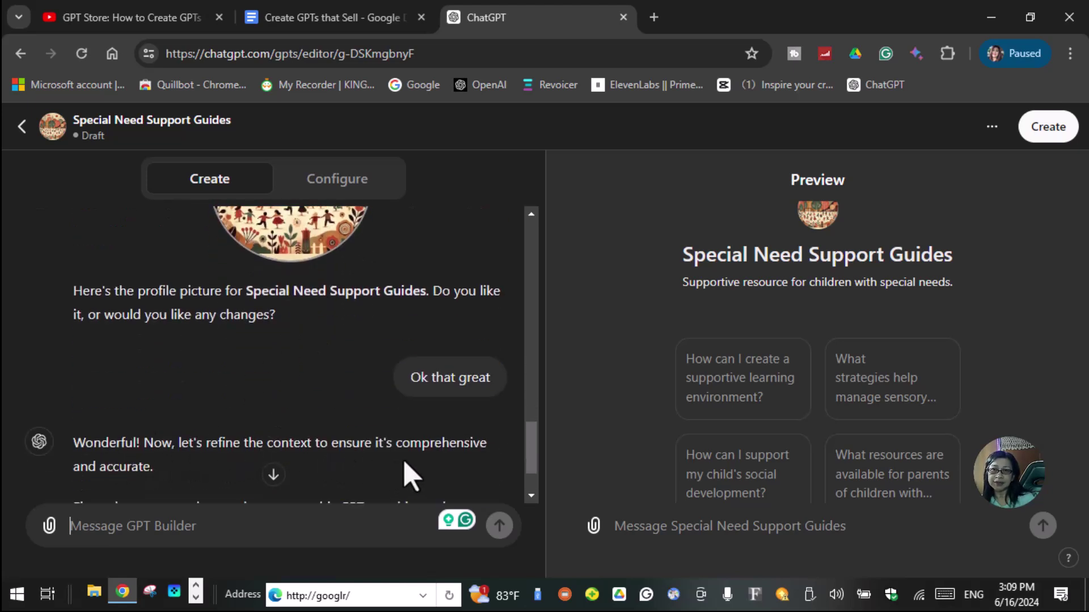
{"action": "scroll", "coordinate": [193, 449], "scroll_direction": "down", "scroll_amount": 2}
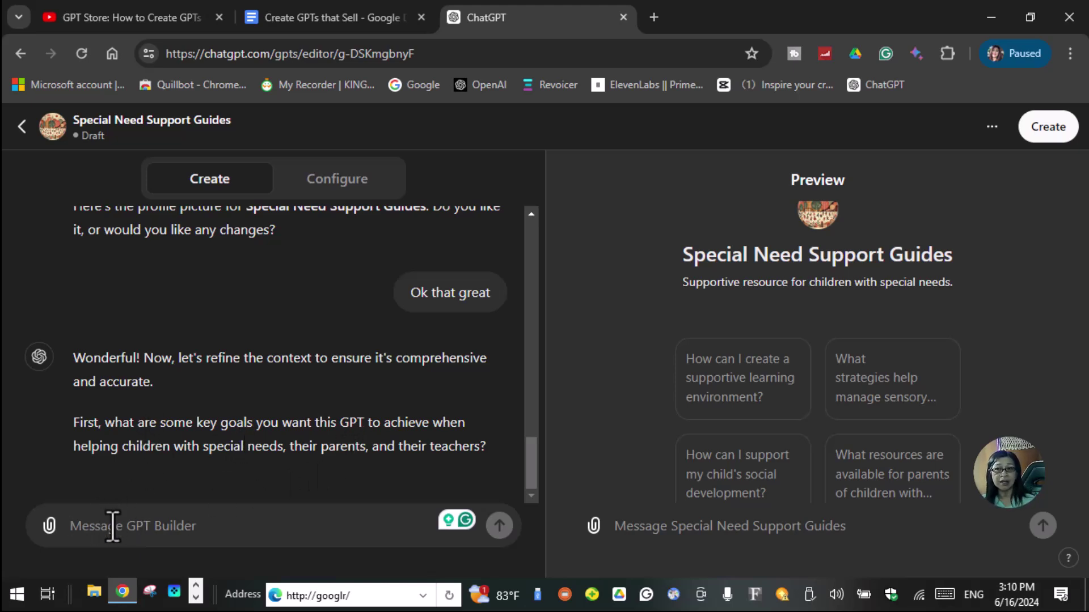
{"action": "type", "text": "Give me 10 suggested"}
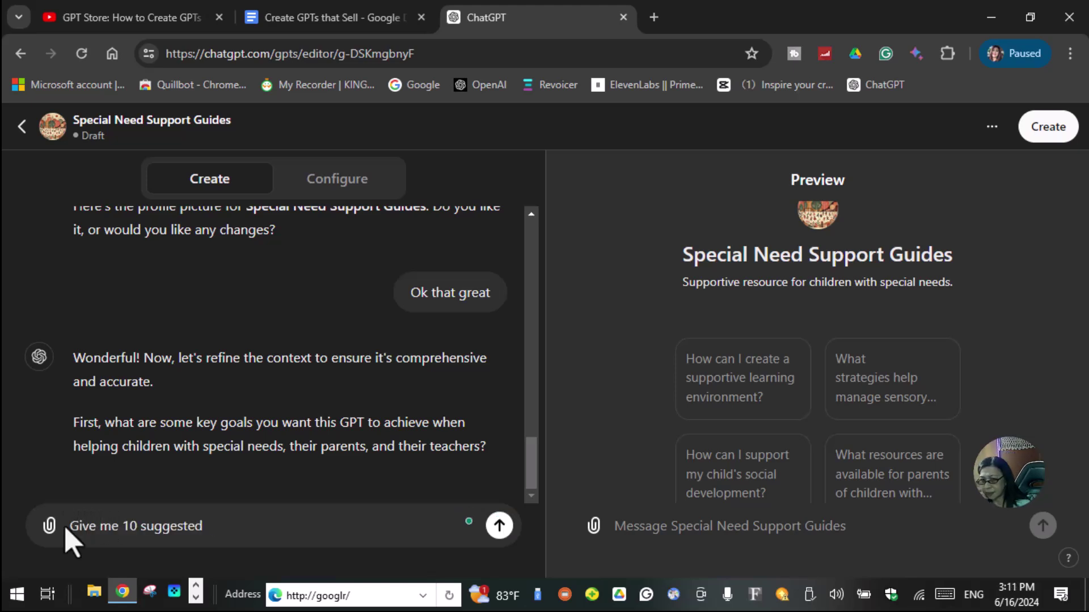
{"action": "type", "text": " key goal"}
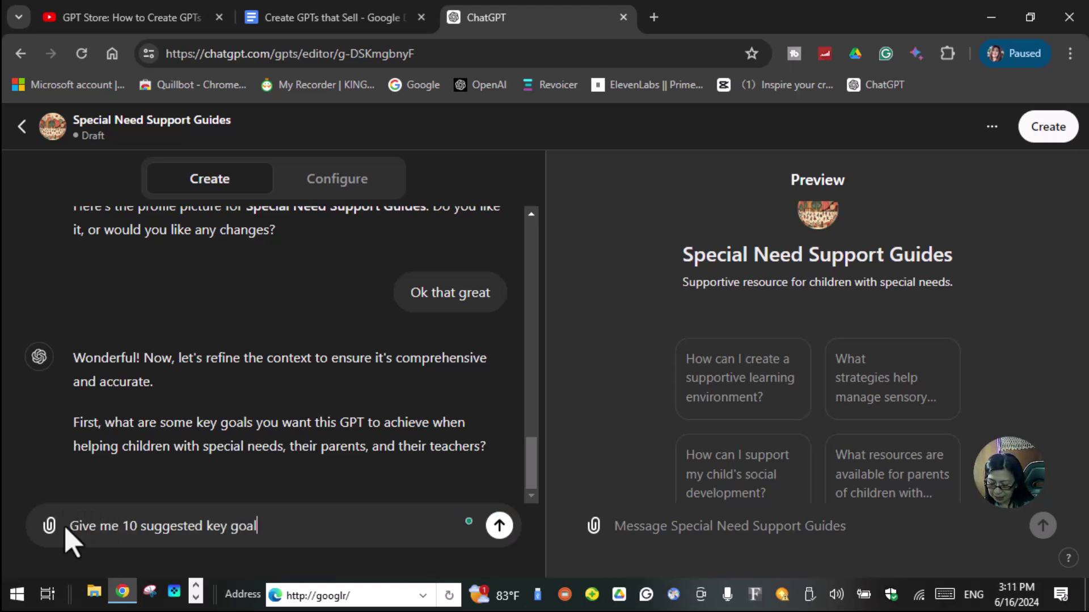
{"action": "type", "text": "s for thi"}
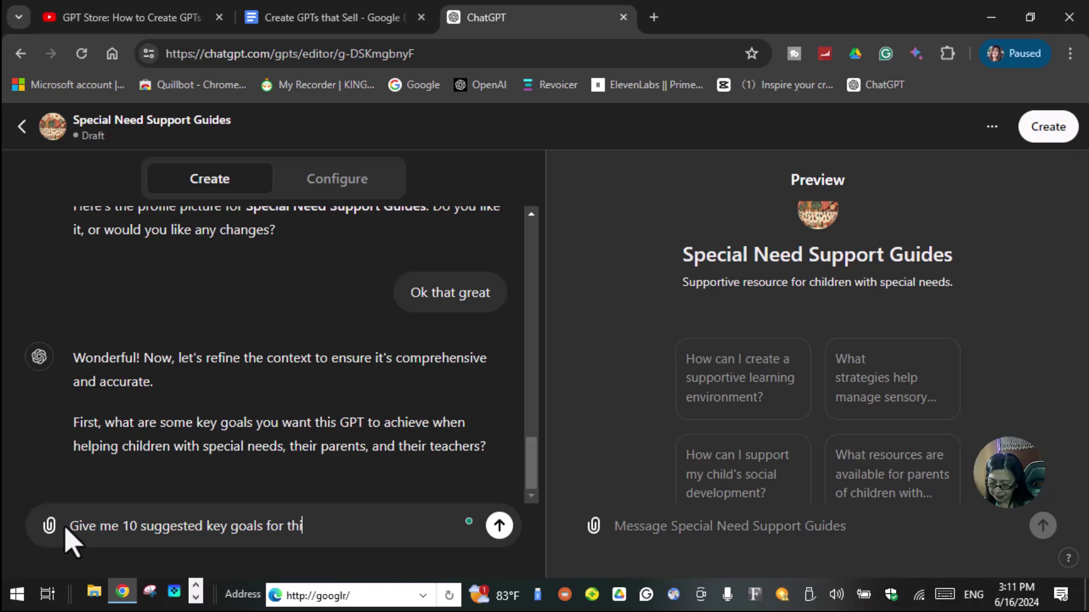
{"action": "type", "text": "s gpt"}
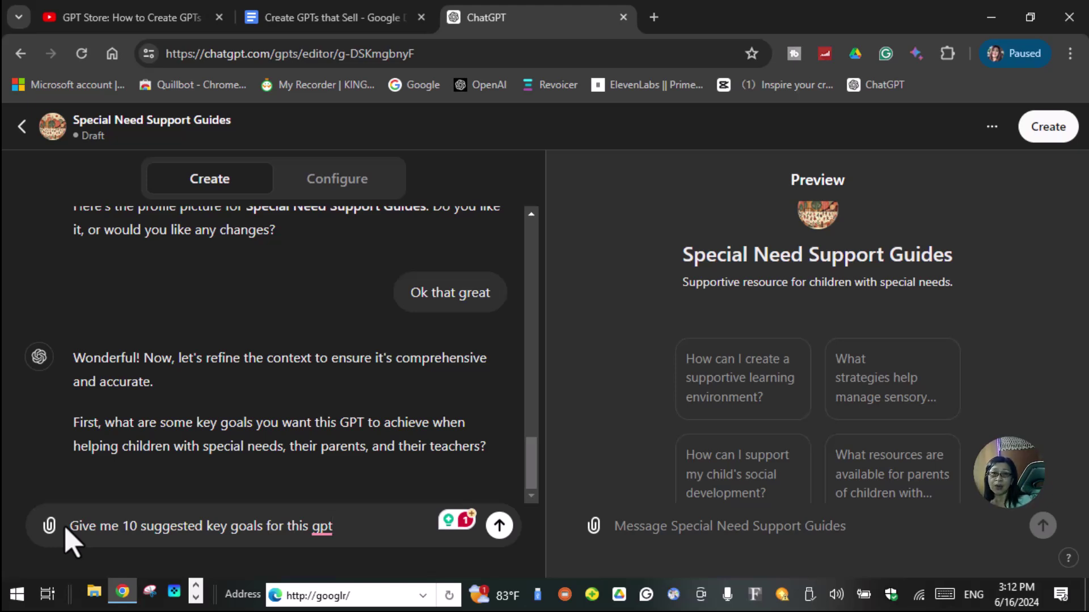
{"action": "key", "text": "Return"}
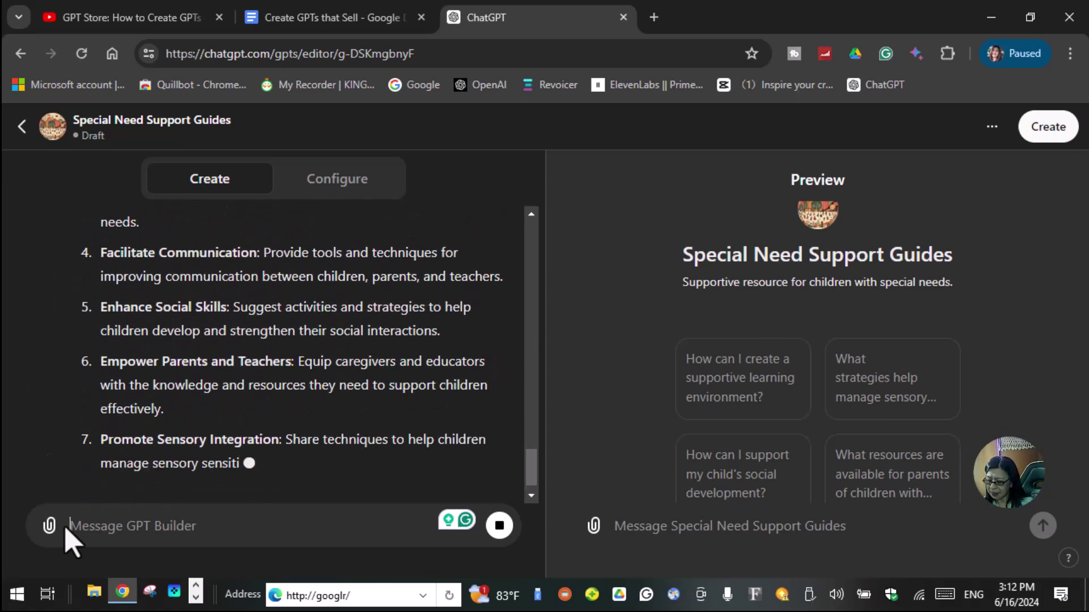
Read through the suggested key goals for Special Need Support Guides and the builder's closing question.
{"action": "scroll", "coordinate": [198, 368], "scroll_direction": "up", "scroll_amount": 4}
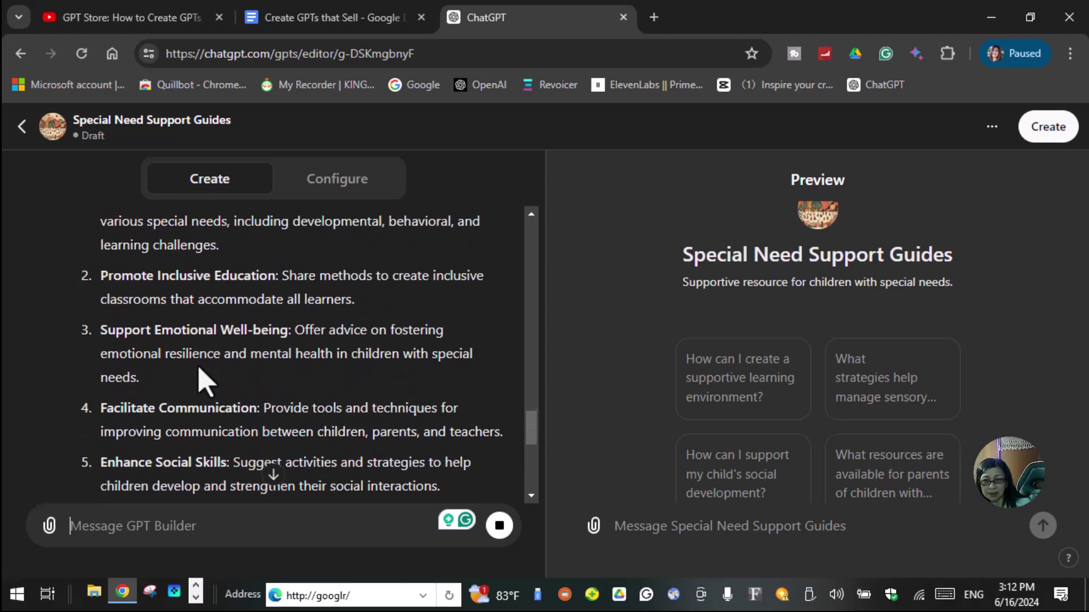
{"action": "scroll", "coordinate": [204, 379], "scroll_direction": "up", "scroll_amount": 3}
{"action": "scroll", "coordinate": [171, 454], "scroll_direction": "down", "scroll_amount": 4}
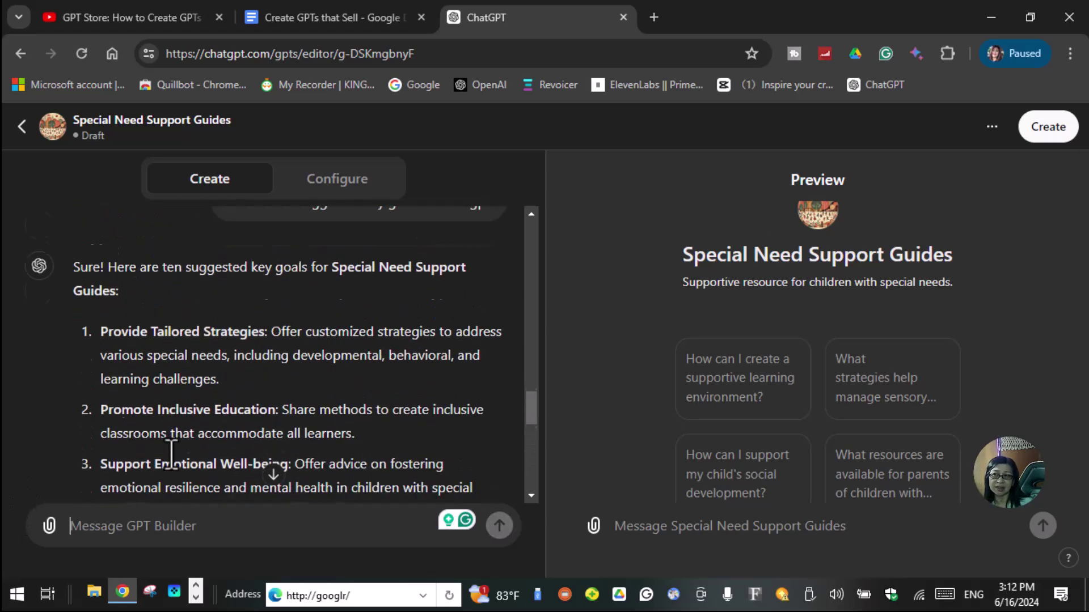
{"action": "scroll", "coordinate": [142, 431], "scroll_direction": "up", "scroll_amount": 3}
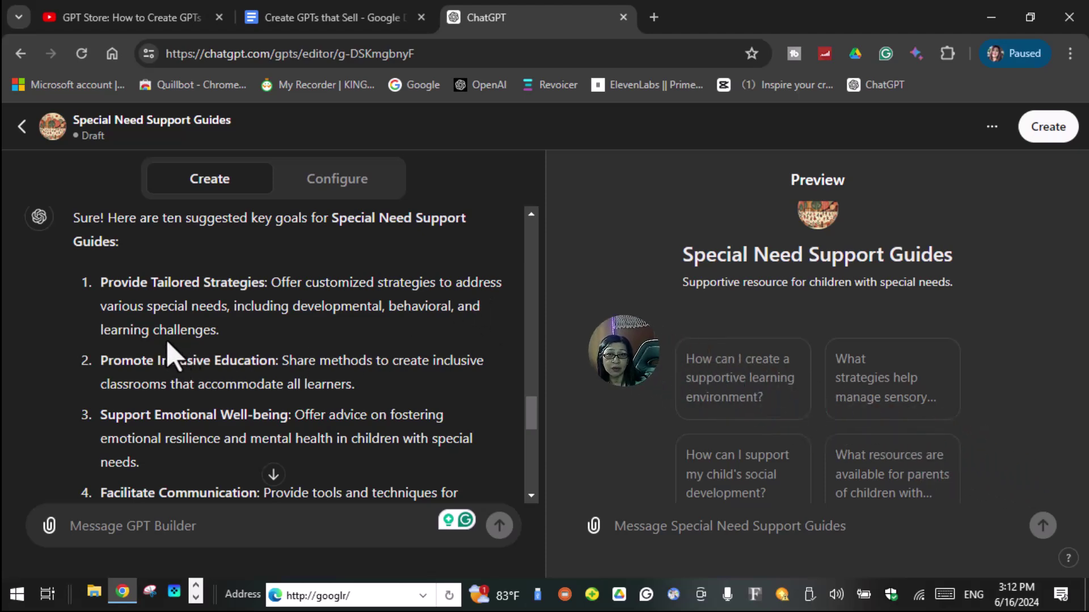
{"action": "scroll", "coordinate": [170, 358], "scroll_direction": "down", "scroll_amount": 3}
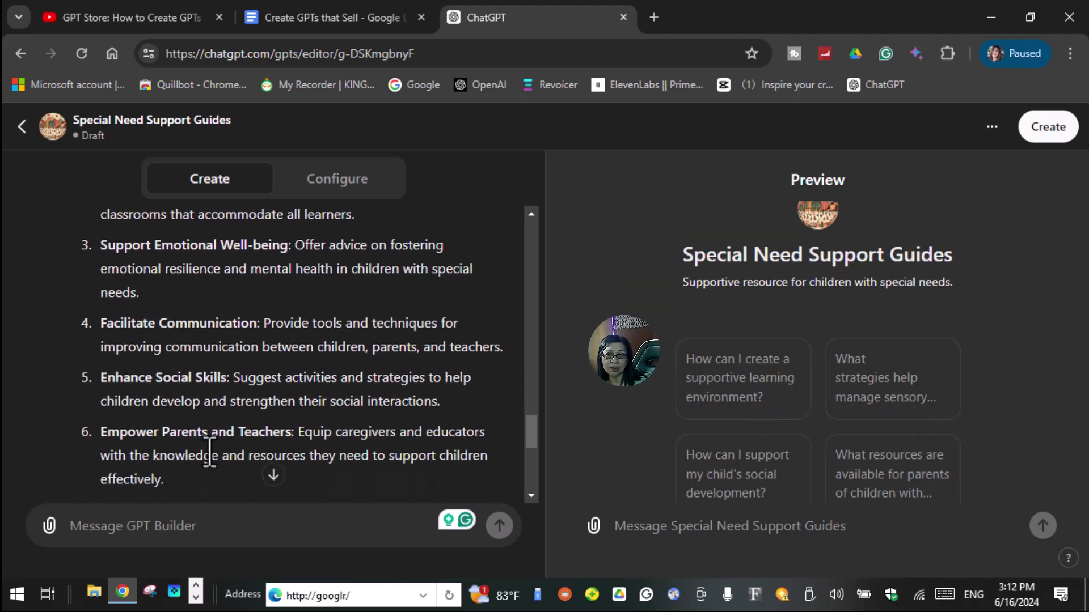
{"action": "scroll", "coordinate": [209, 453], "scroll_direction": "down", "scroll_amount": 6}
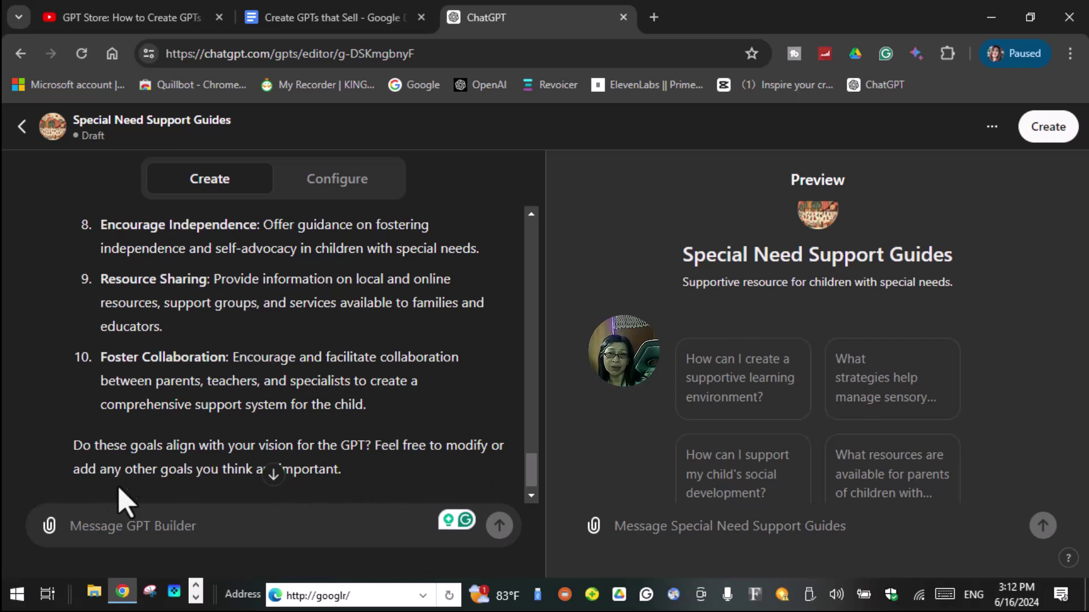
{"action": "scroll", "coordinate": [358, 486], "scroll_direction": "down", "scroll_amount": 1}
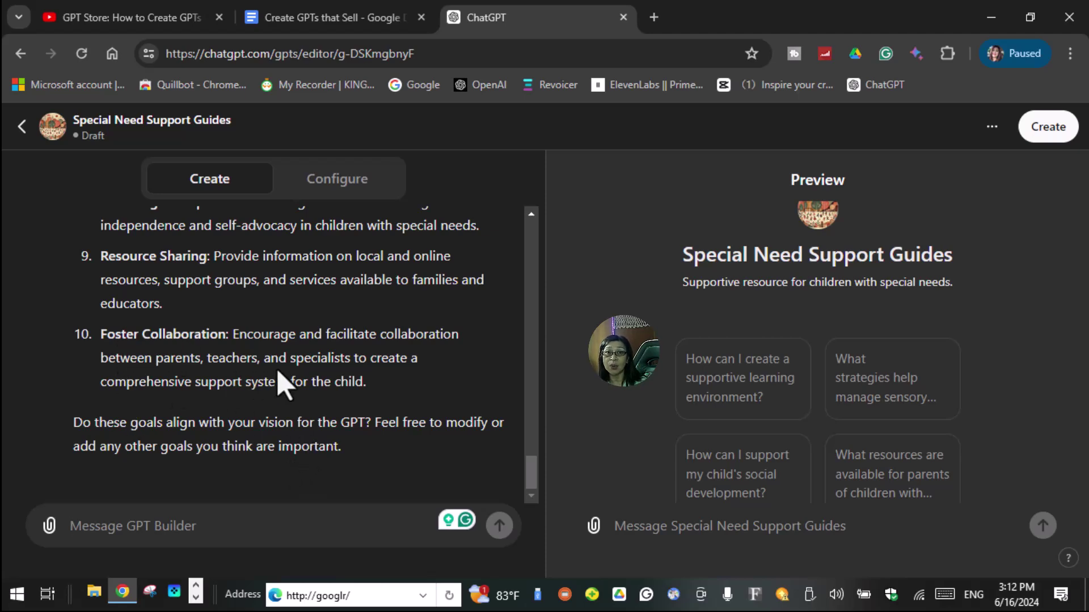
{"action": "scroll", "coordinate": [163, 279], "scroll_direction": "up", "scroll_amount": 5}
{"action": "scroll", "coordinate": [199, 448], "scroll_direction": "down", "scroll_amount": 5}
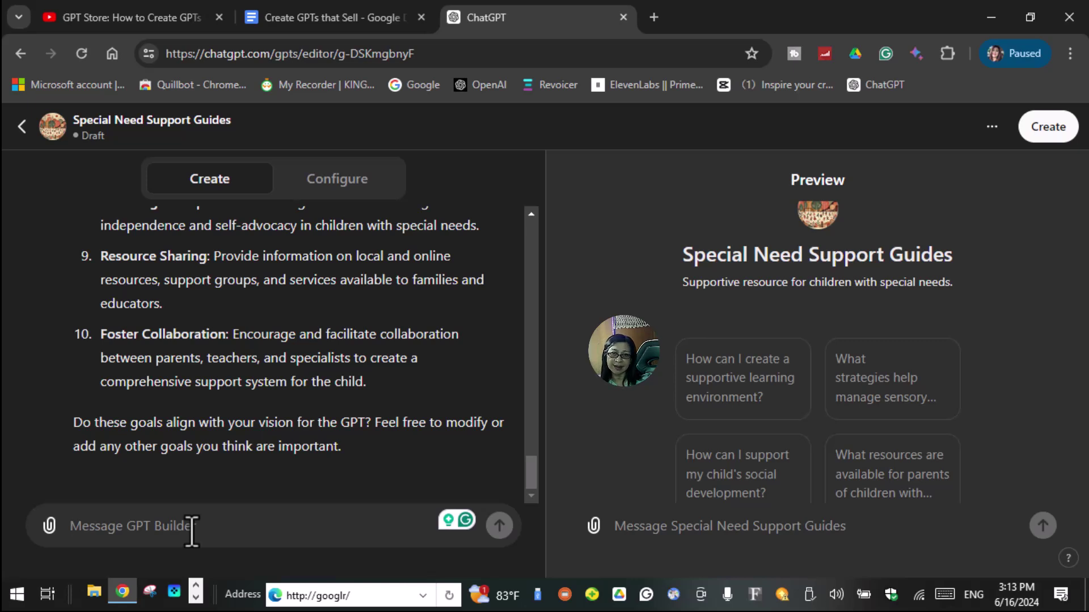
Accept the suggested key goals by replying "Yes that good" to the GPT builder.
{"action": "left_click", "coordinate": [127, 537]}
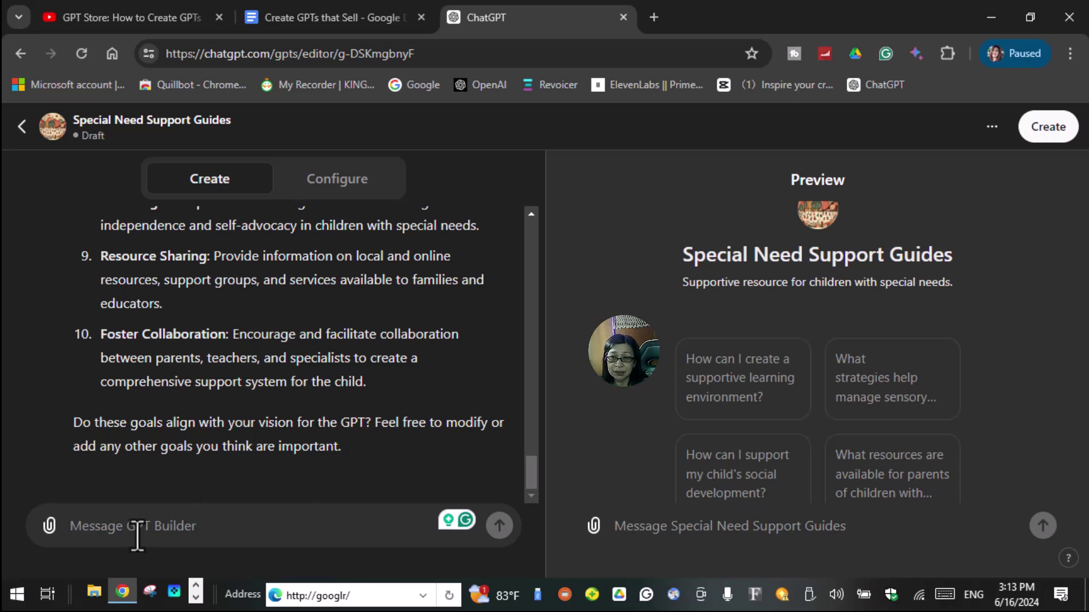
{"action": "type", "text": "Yes that good"}
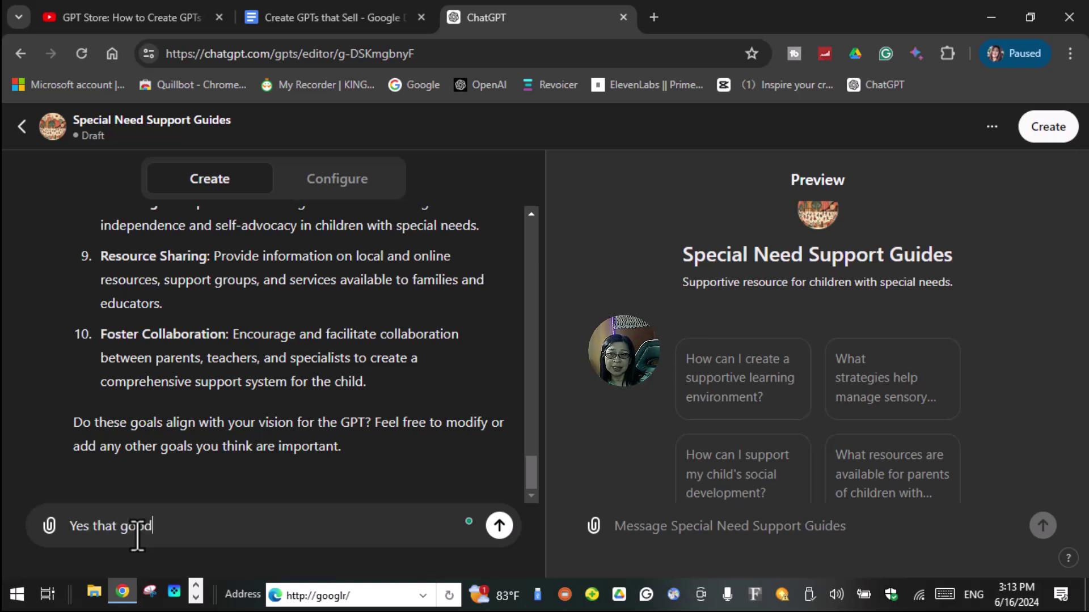
{"action": "key", "text": "Return"}
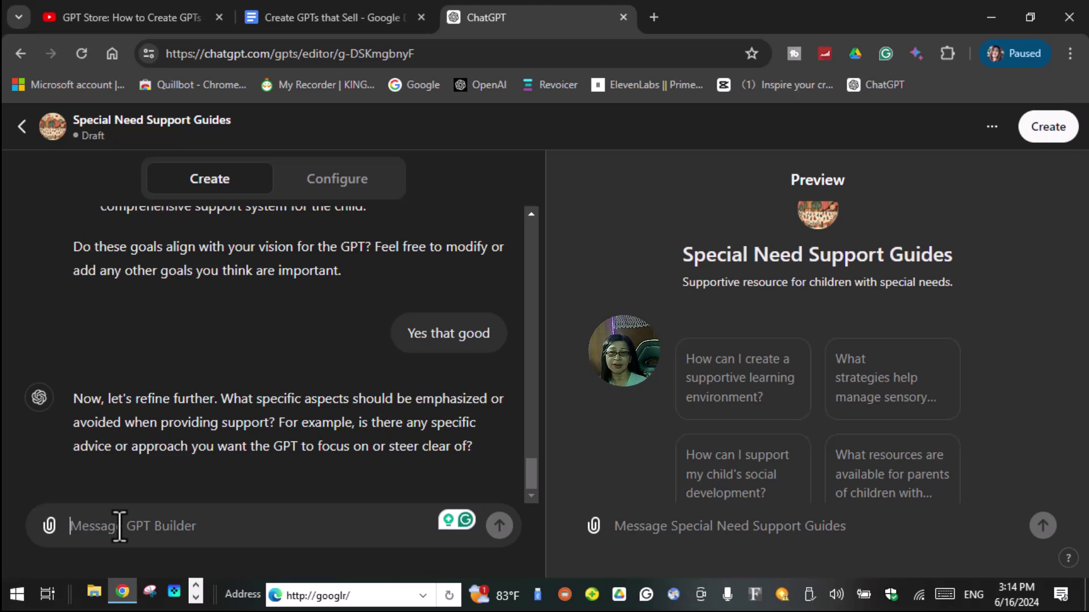
Ask the GPT builder "What do you tthink are some of specific aspects needs tp avoid".
{"action": "type", "text": "What"}
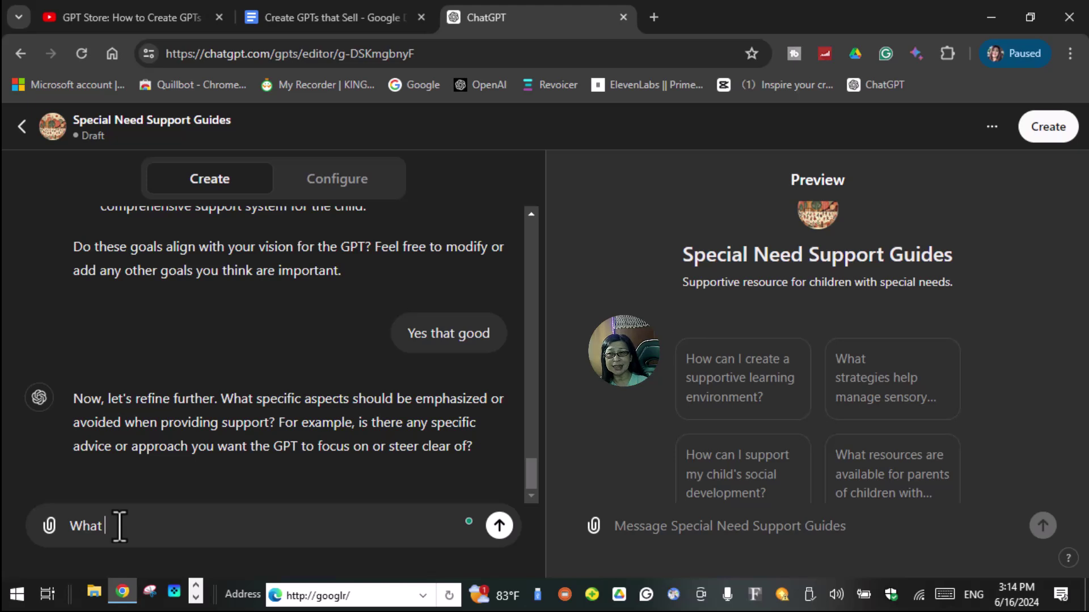
{"action": "type", "text": " do you"}
{"action": "type", "text": " tjin"}
{"action": "key", "text": "BackSpace"}
{"action": "key", "text": "BackSpace"}
{"action": "key", "text": "BackSpace"}
{"action": "type", "text": "think are some of specific aspects"}
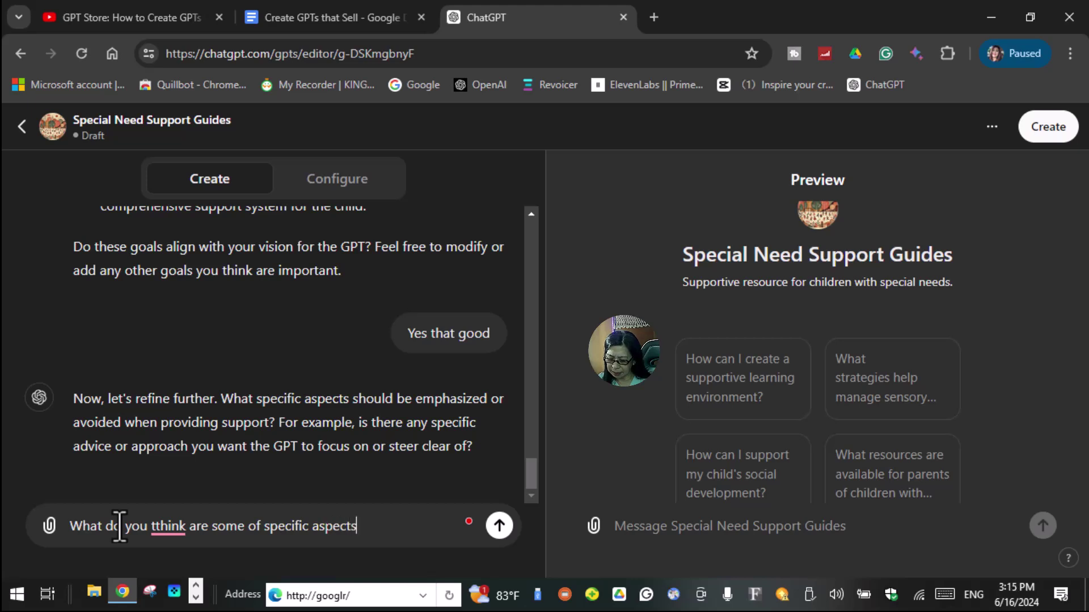
{"action": "type", "text": " needs tp avo"}
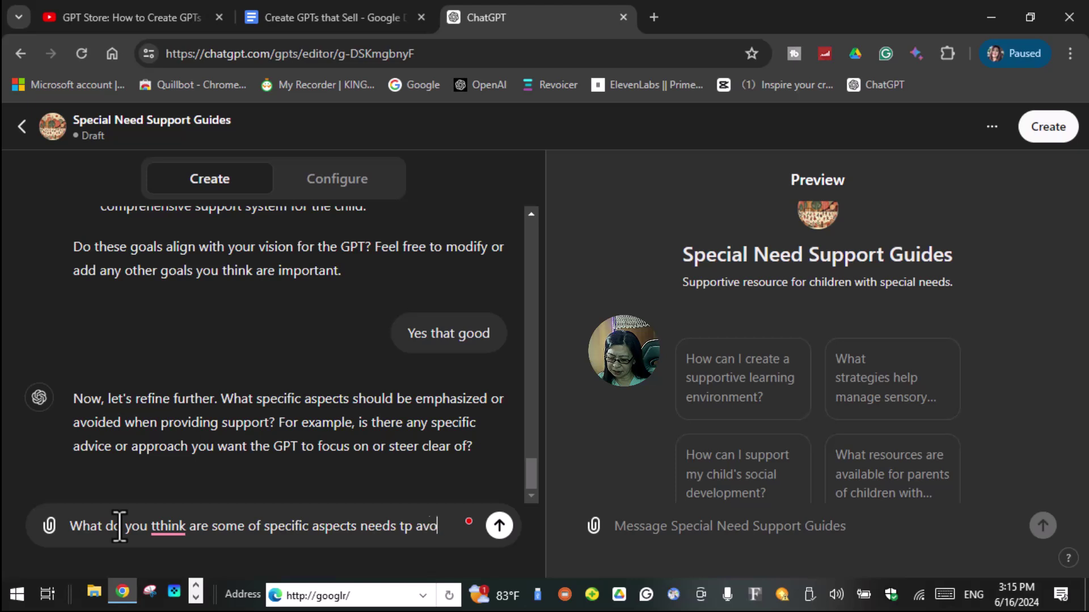
{"action": "type", "text": "id"}
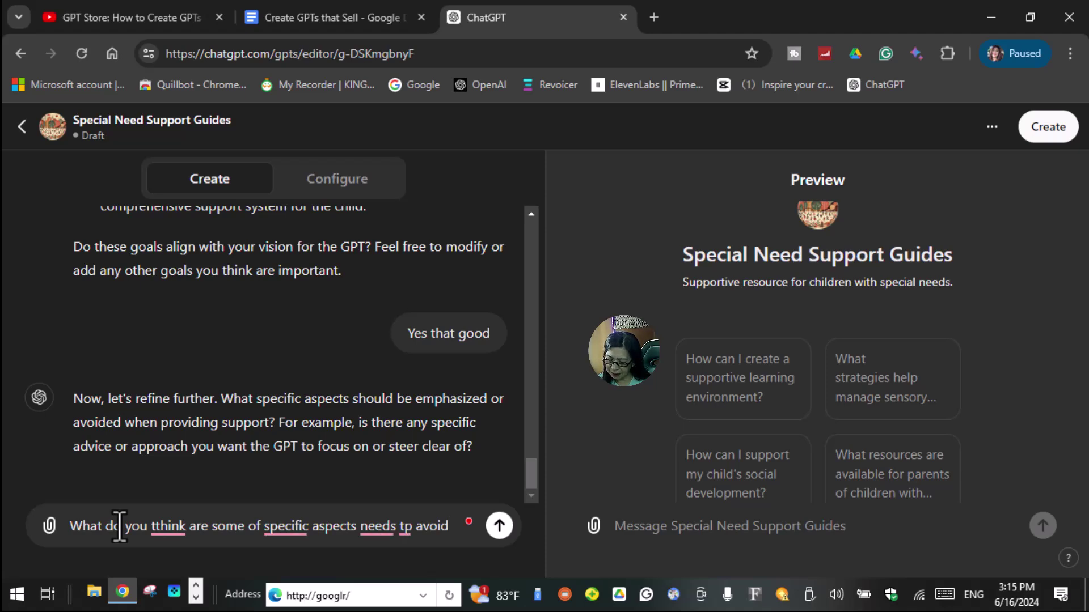
{"action": "key", "text": "Return"}
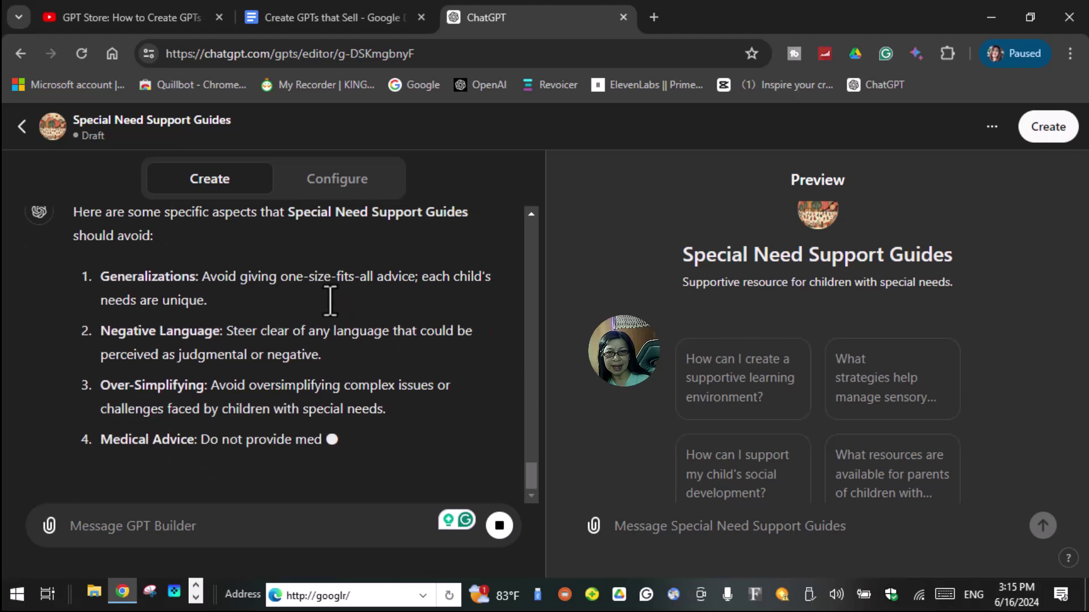
Look over the list of aspects to avoid and ask the builder "Please add 10 more".
{"action": "left_click_drag", "start_coordinate": [287, 274], "coordinate": [469, 279]}
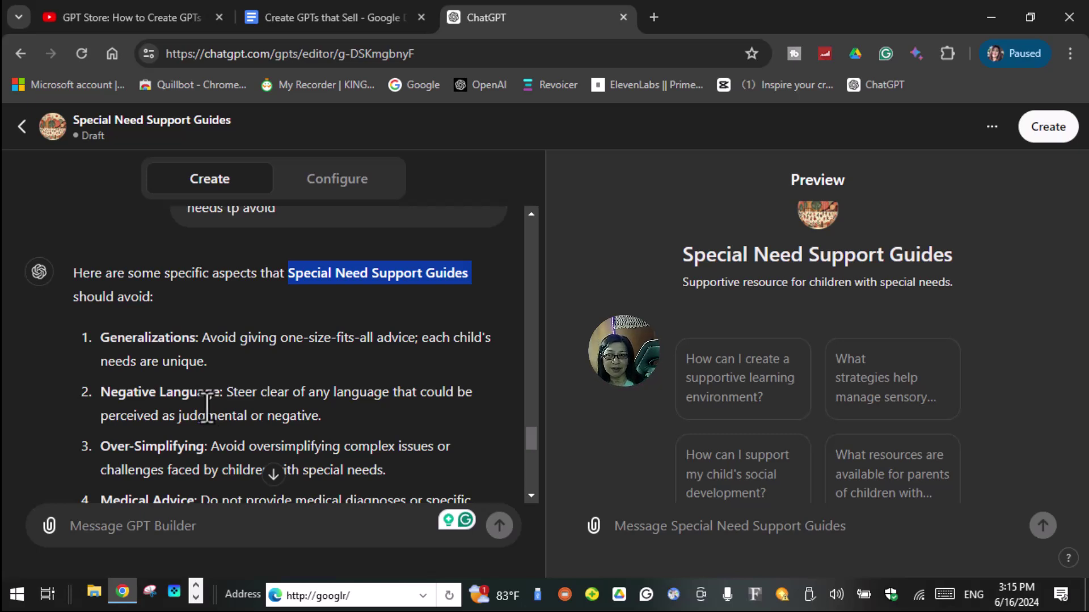
{"action": "scroll", "coordinate": [369, 445], "scroll_direction": "down", "scroll_amount": 10}
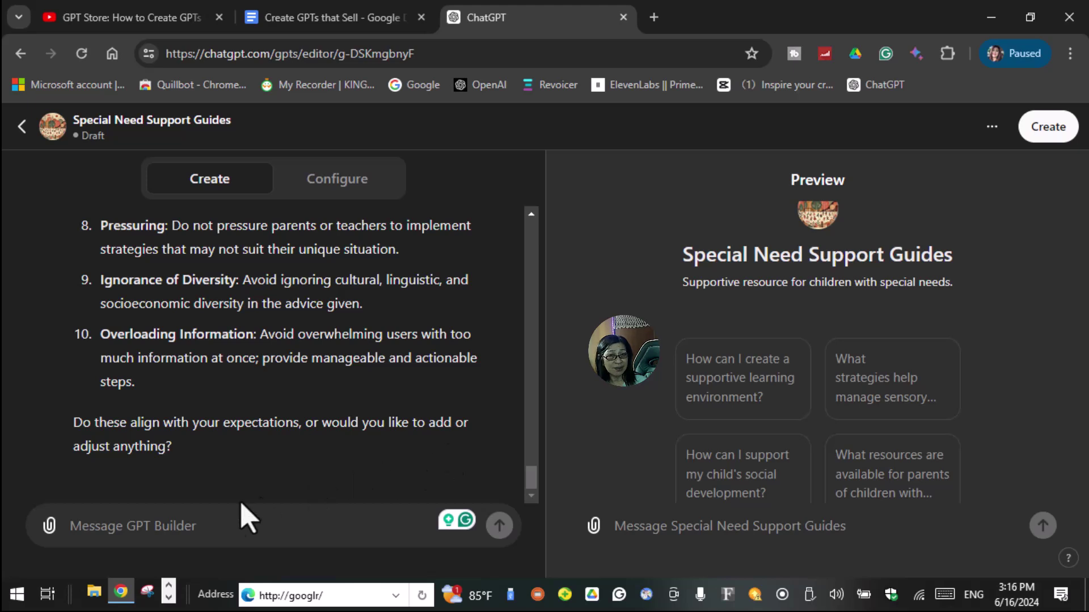
{"action": "left_click", "coordinate": [166, 522]}
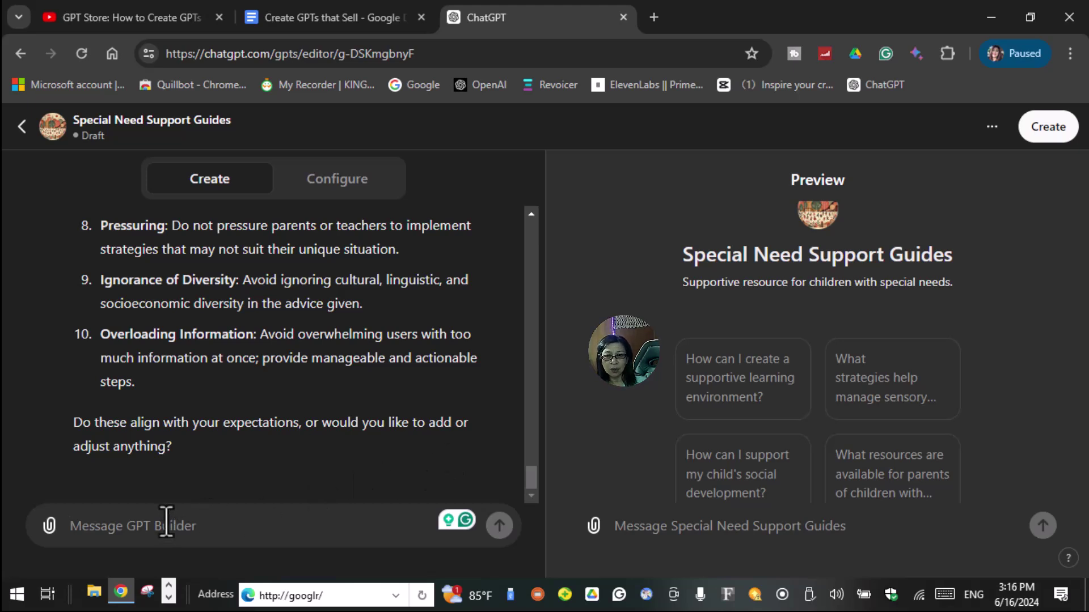
{"action": "type", "text": "Please add 10"}
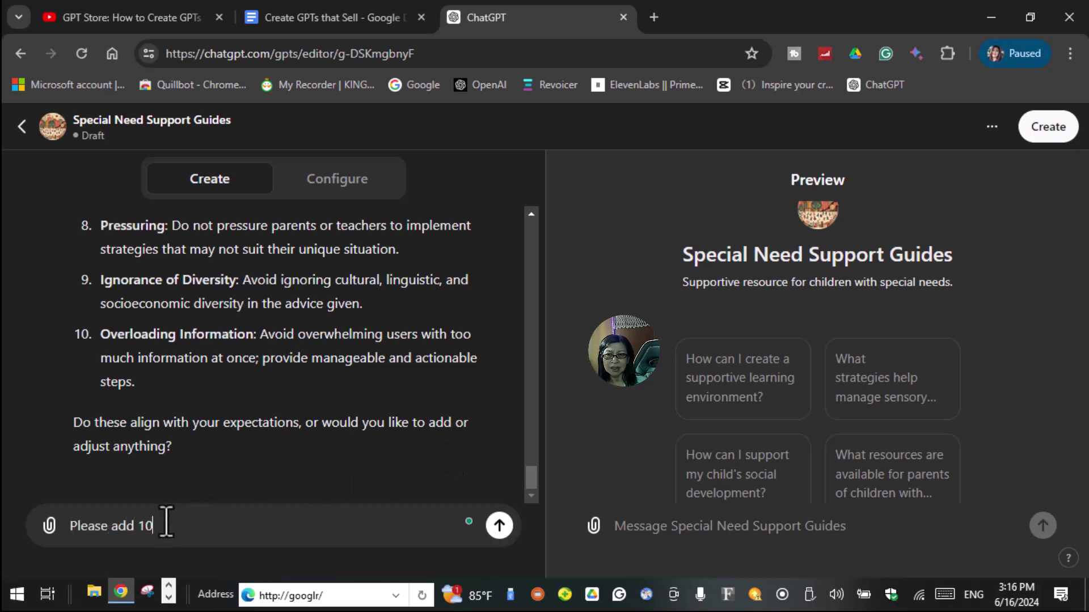
{"action": "type", "text": " more"}
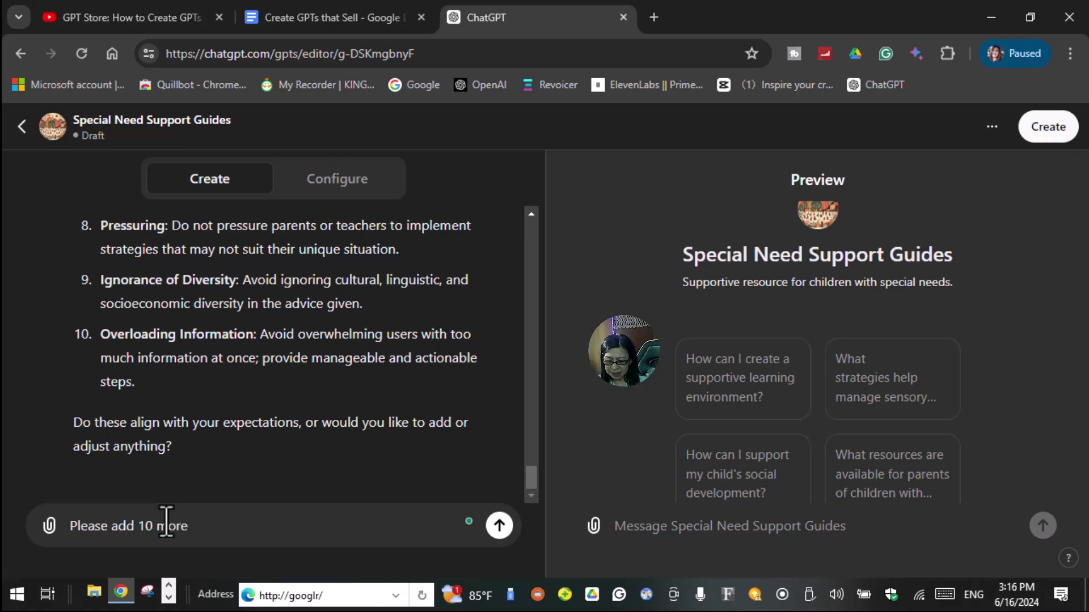
{"action": "key", "text": "Return"}
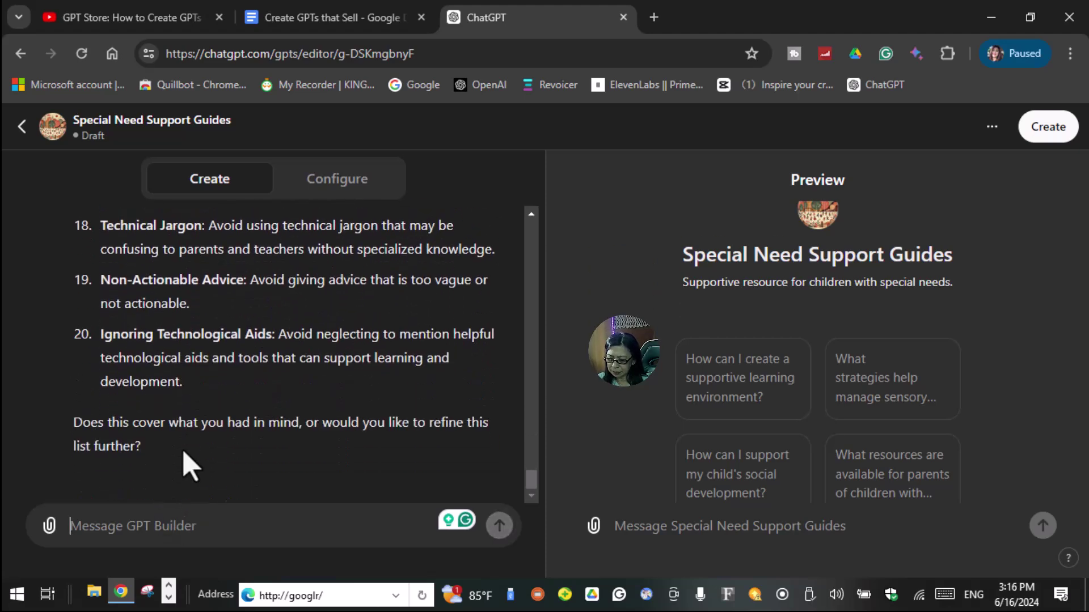
Look over the ten added aspects to avoid and reply "That great, I wil add more later" to the GPT builder.
{"action": "scroll", "coordinate": [190, 465], "scroll_direction": "up", "scroll_amount": 5}
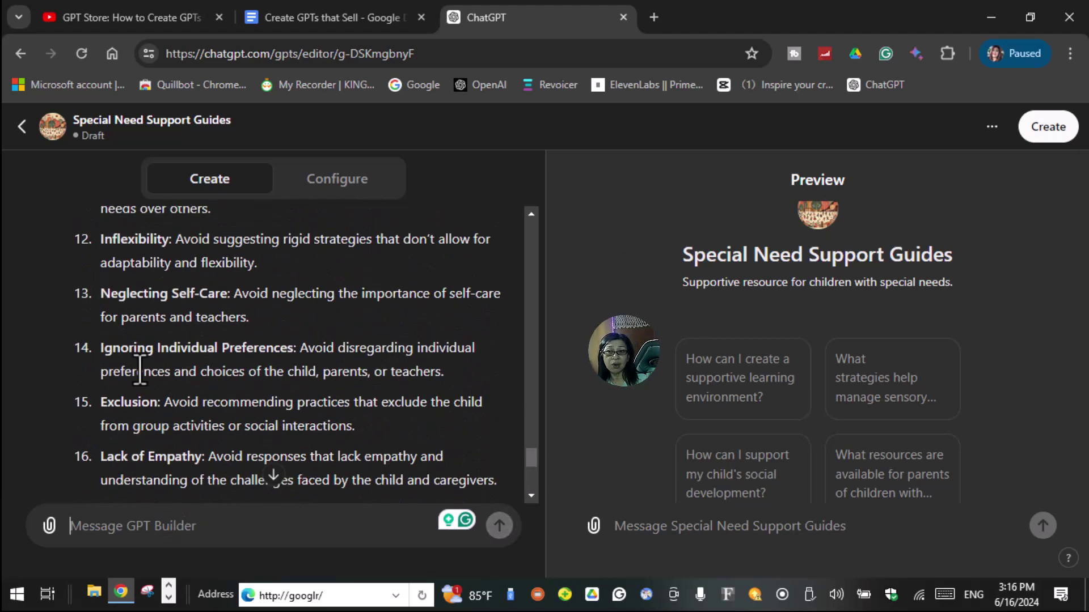
{"action": "scroll", "coordinate": [140, 368], "scroll_direction": "up", "scroll_amount": 2}
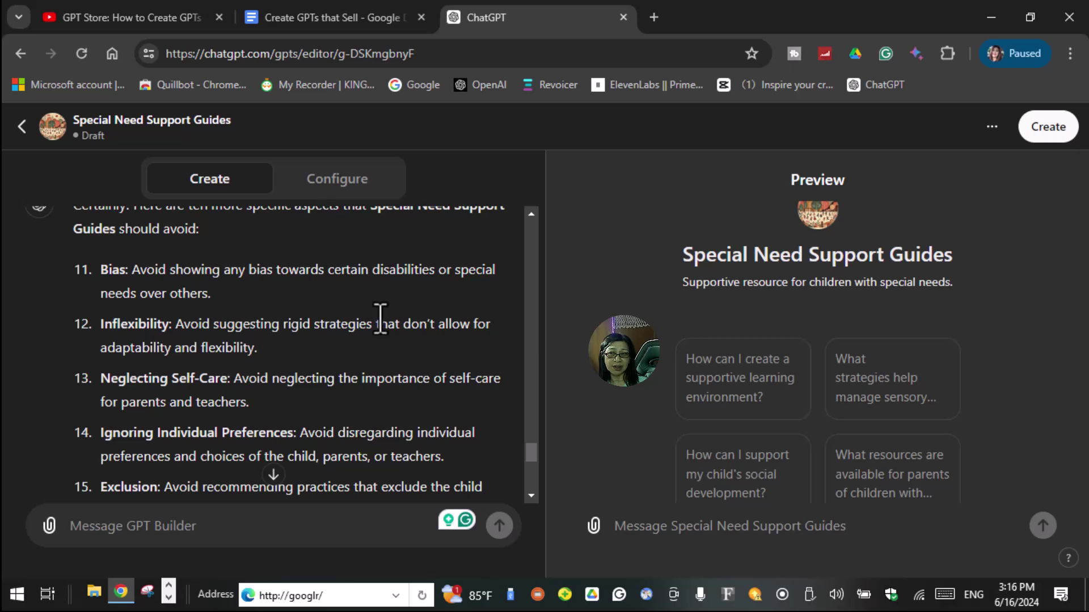
{"action": "scroll", "coordinate": [255, 419], "scroll_direction": "down", "scroll_amount": 5}
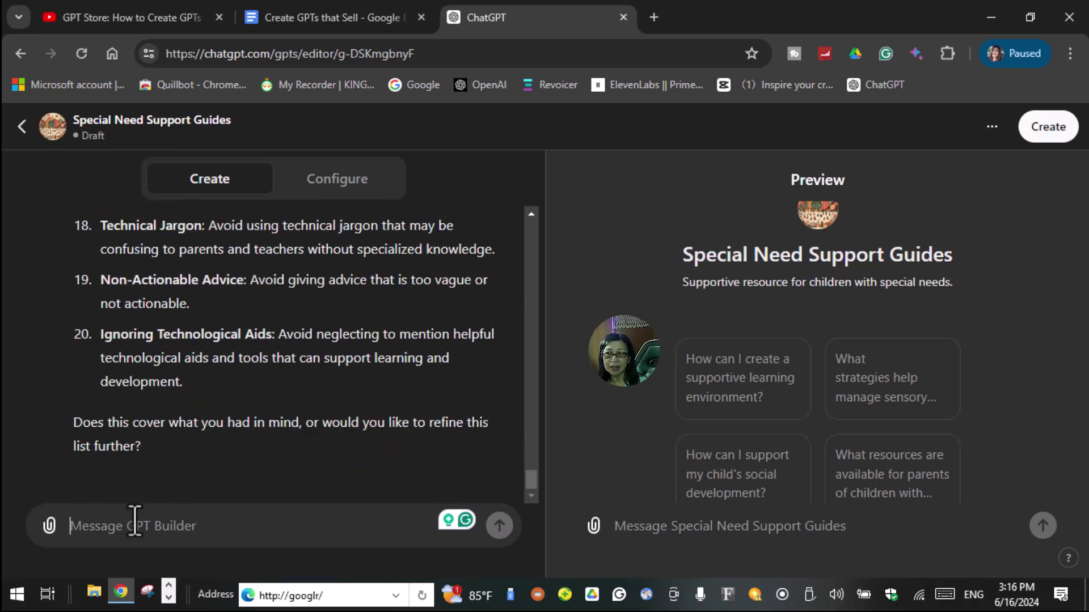
{"action": "type", "text": "T"}
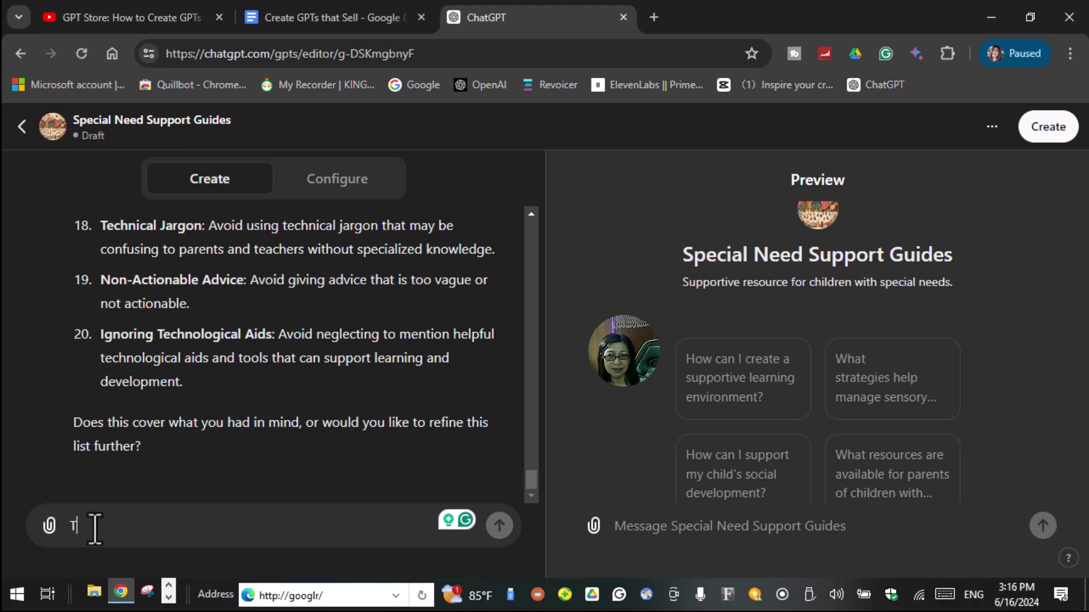
{"action": "type", "text": "hat great"}
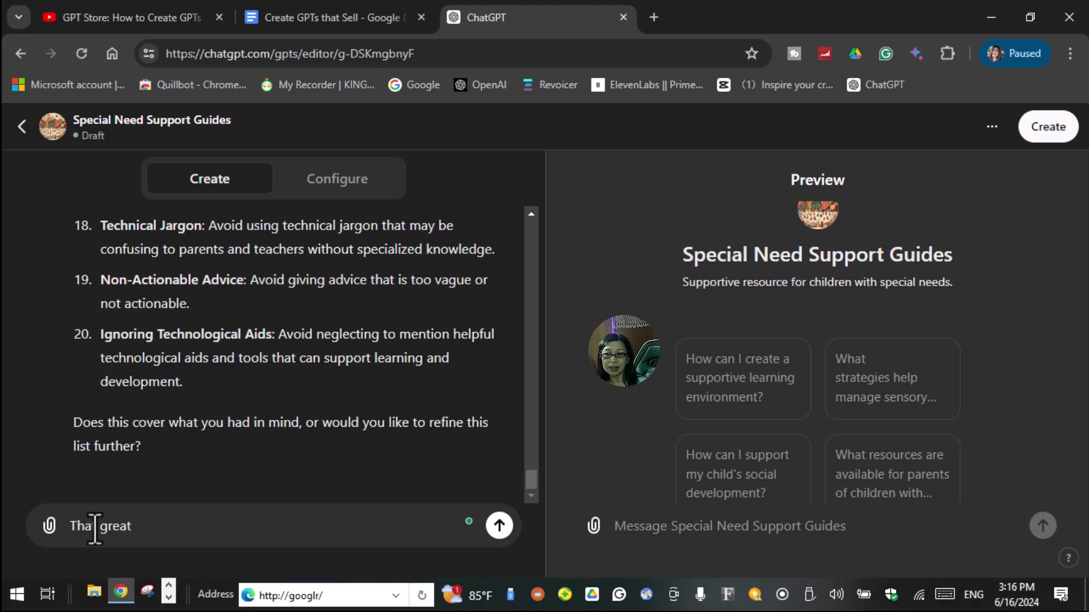
{"action": "type", "text": ", I wil add mor"}
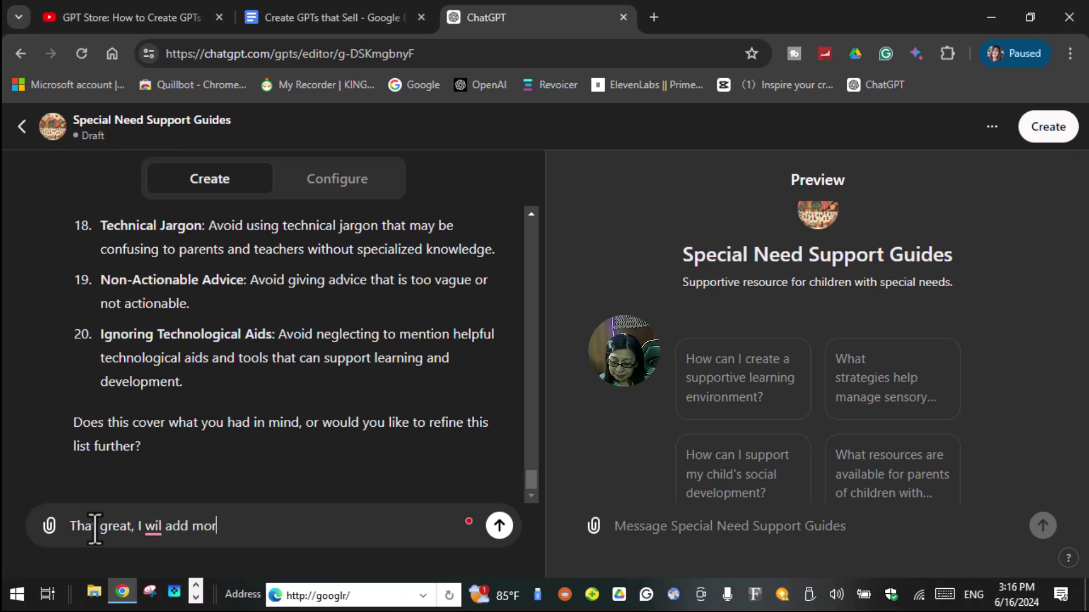
{"action": "type", "text": "e later"}
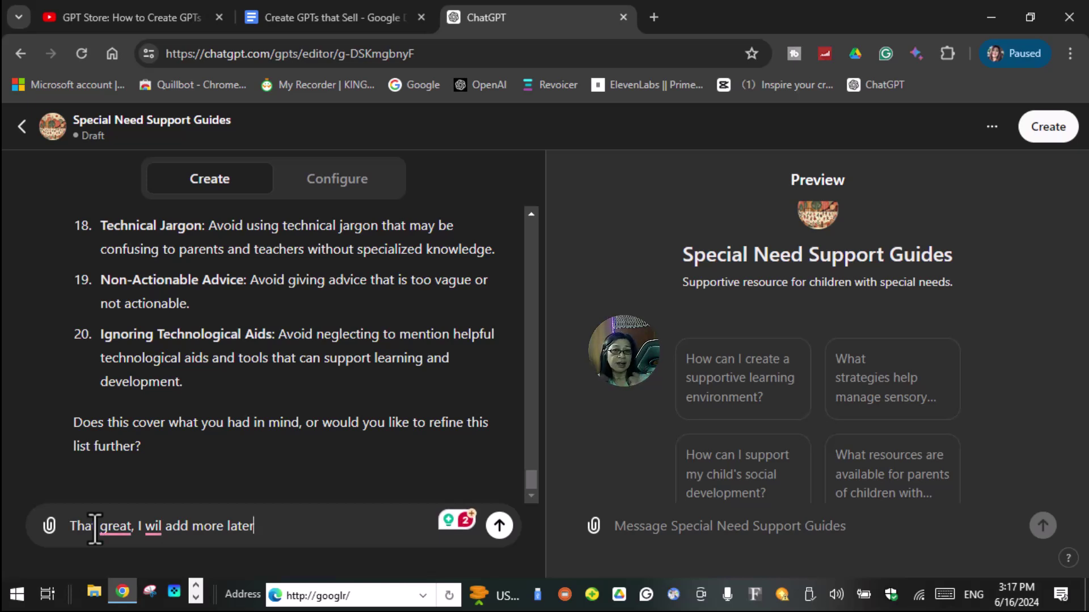
{"action": "key", "text": "Return"}
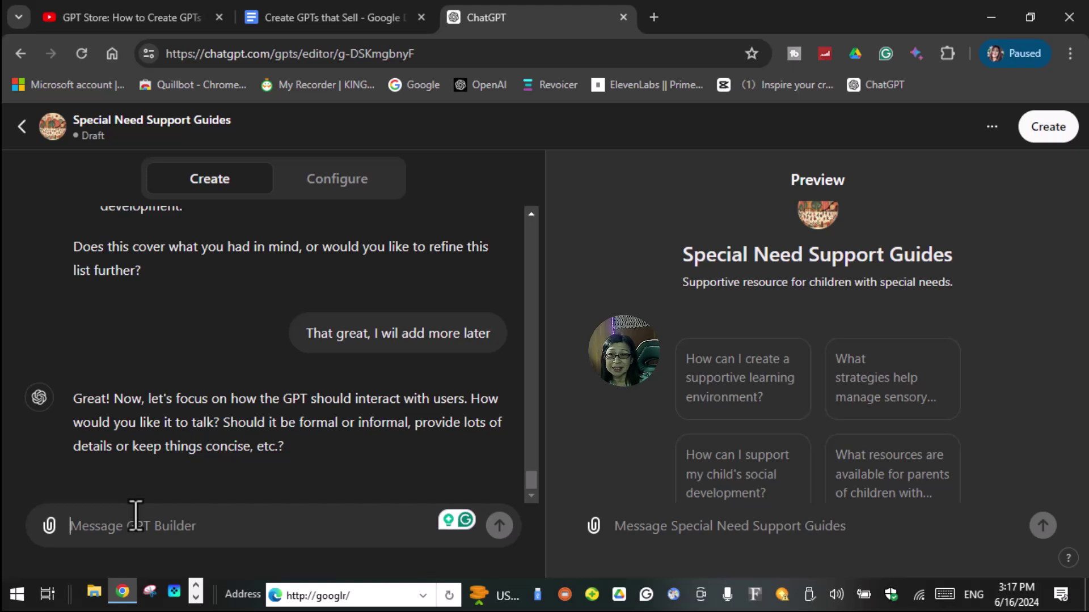
Answer the builder's question about how the GPT should talk to users by asking "What is your suggestions".
{"action": "type", "text": "What is"}
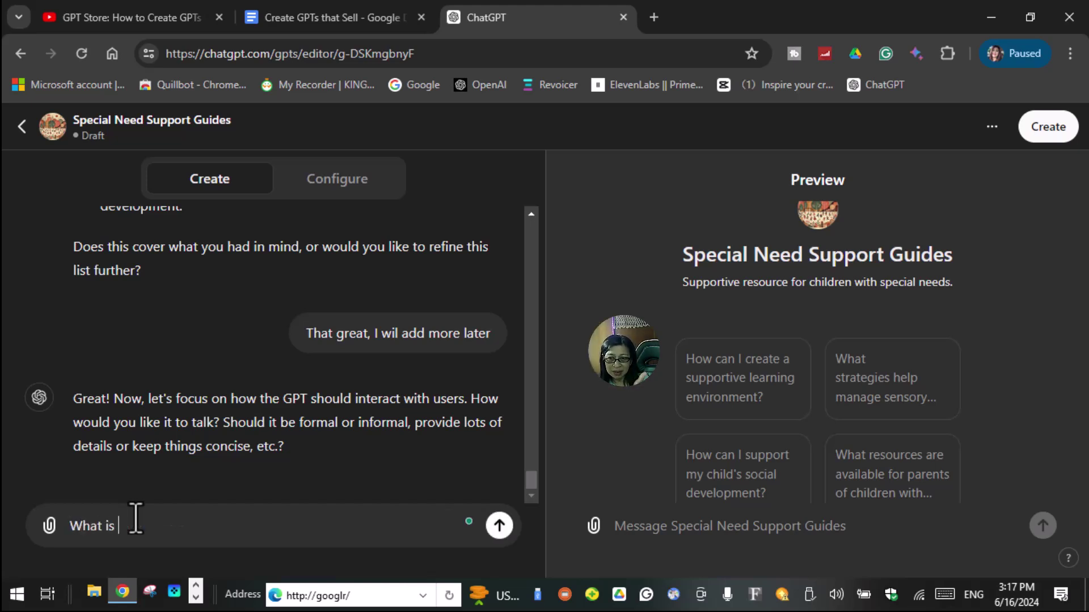
{"action": "type", "text": " your su"}
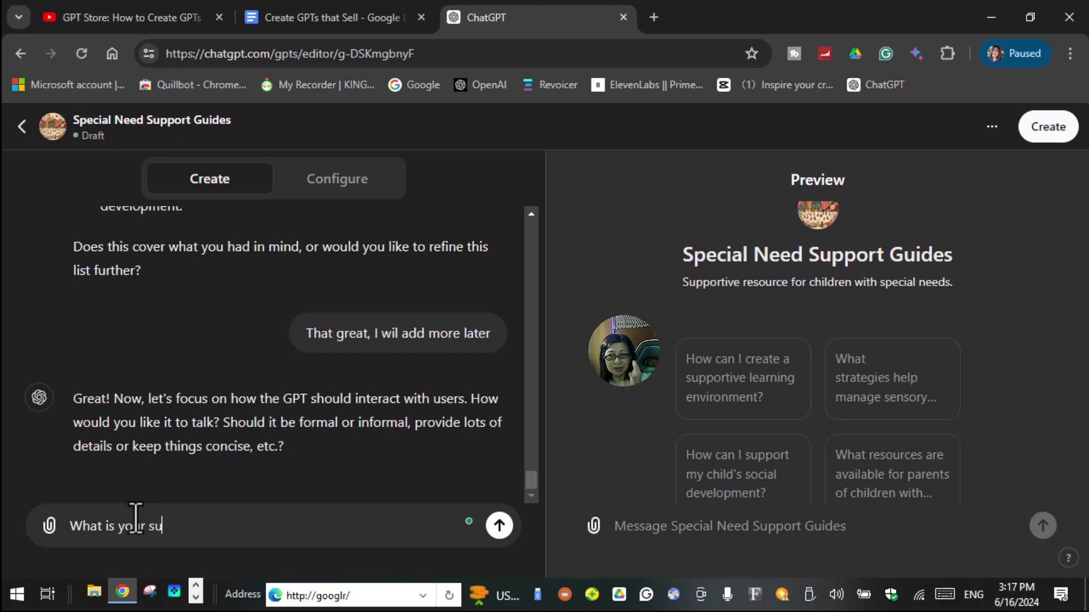
{"action": "type", "text": "ggestions"}
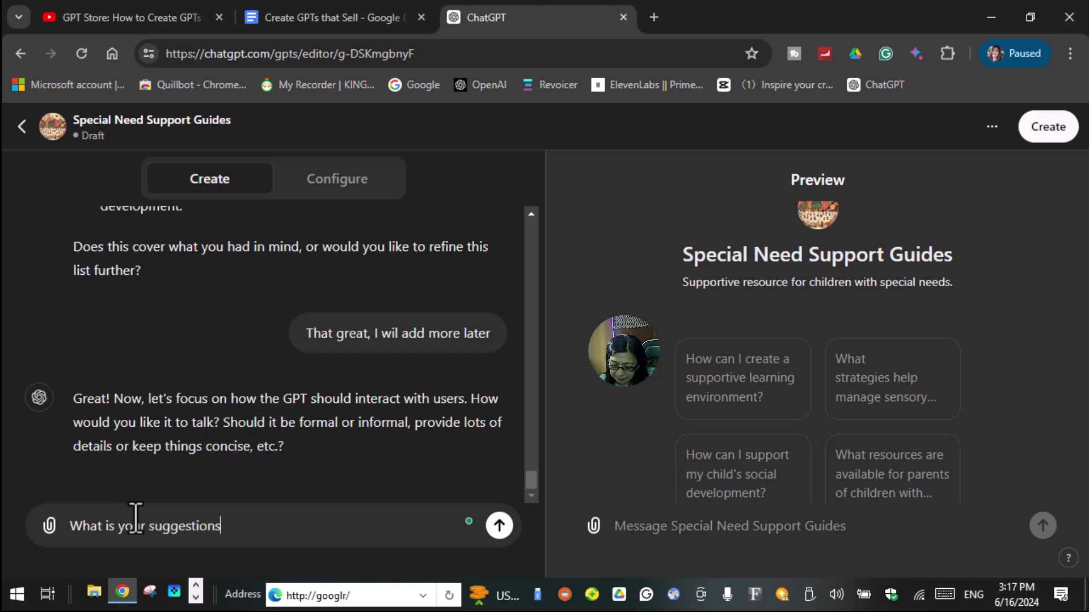
{"action": "key", "text": "Return"}
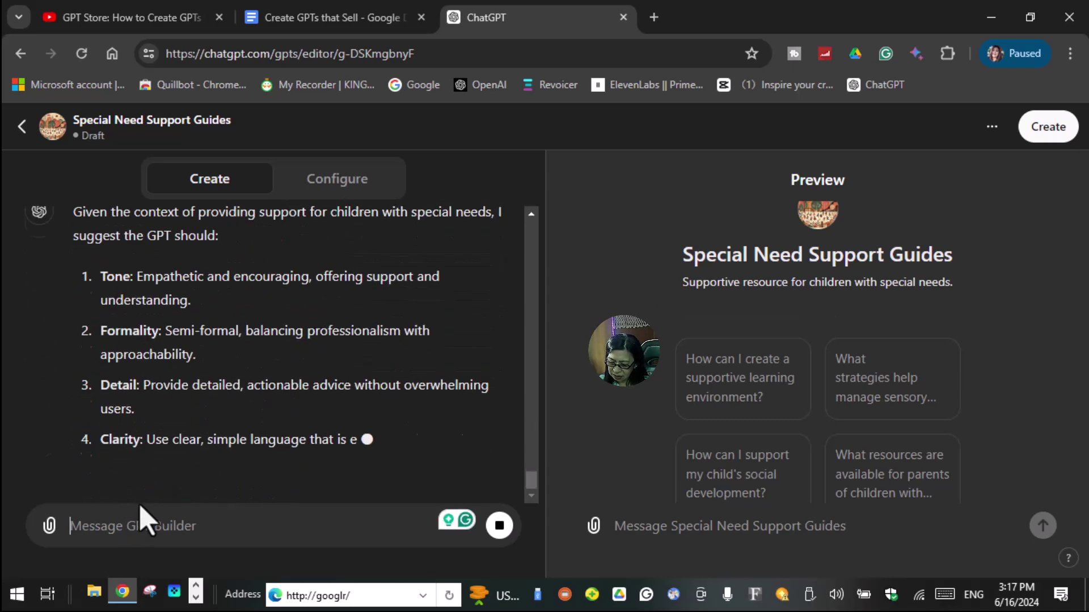
Read through the builder's suggestions for how the GPT should interact with users, including the additional ones and the closing replies.
{"action": "scroll", "coordinate": [164, 434], "scroll_direction": "up", "scroll_amount": 2}
{"action": "scroll", "coordinate": [164, 425], "scroll_direction": "up", "scroll_amount": 1}
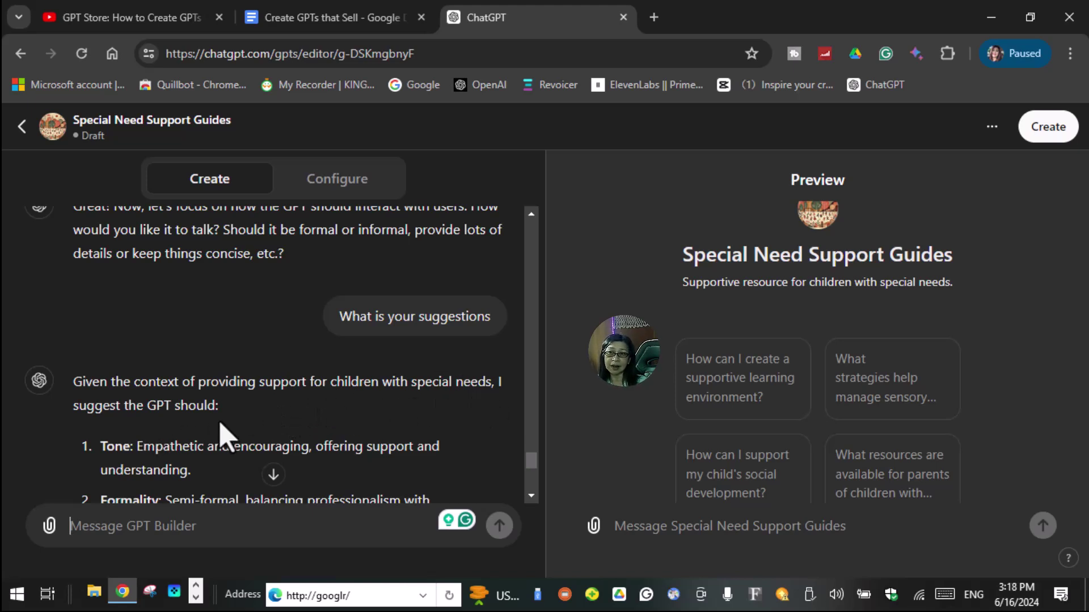
{"action": "scroll", "coordinate": [222, 431], "scroll_direction": "down", "scroll_amount": 1}
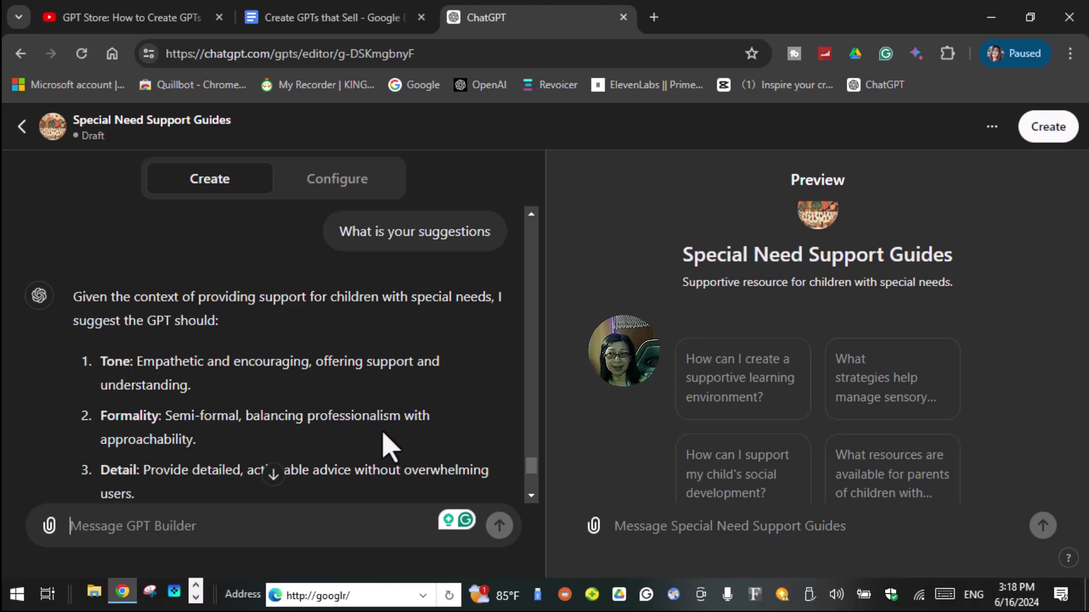
{"action": "scroll", "coordinate": [221, 442], "scroll_direction": "down", "scroll_amount": 1}
{"action": "scroll", "coordinate": [192, 351], "scroll_direction": "down", "scroll_amount": 4}
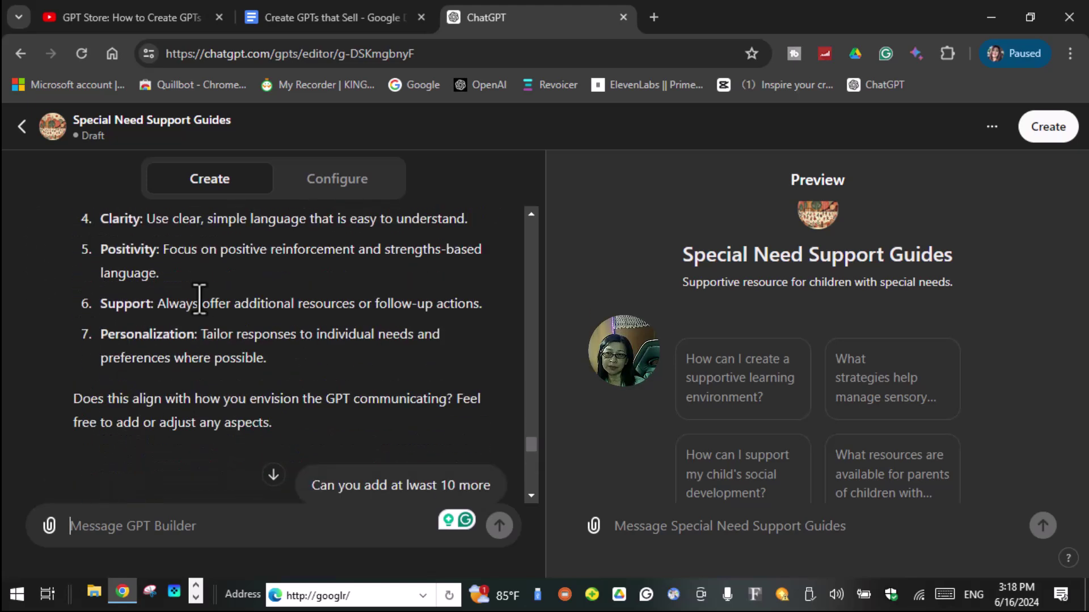
{"action": "scroll", "coordinate": [199, 301], "scroll_direction": "down", "scroll_amount": 3}
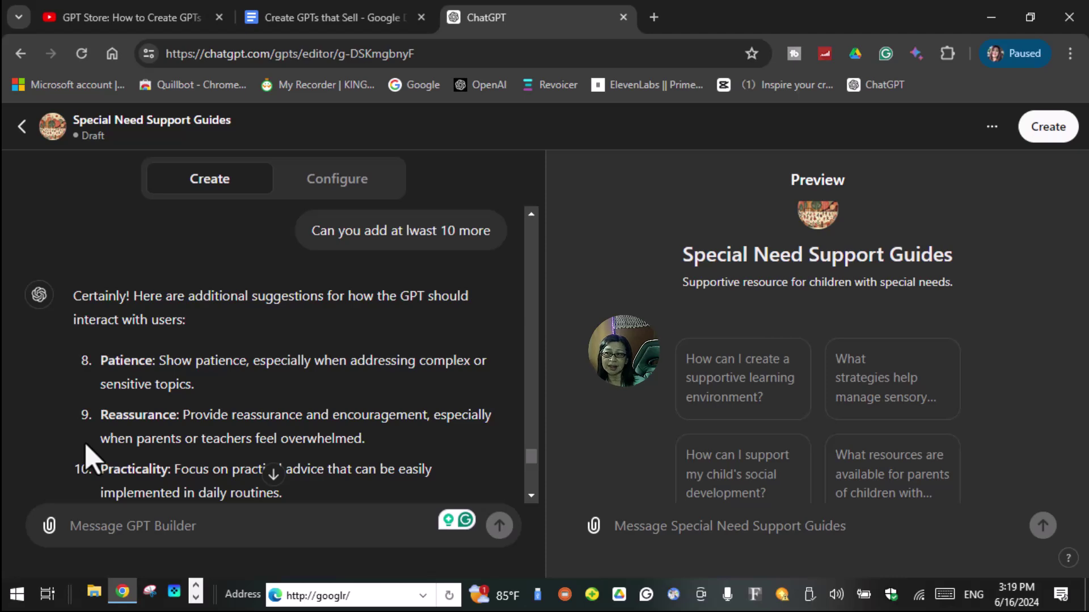
{"action": "scroll", "coordinate": [246, 474], "scroll_direction": "down", "scroll_amount": 5}
{"action": "scroll", "coordinate": [247, 463], "scroll_direction": "down", "scroll_amount": 4}
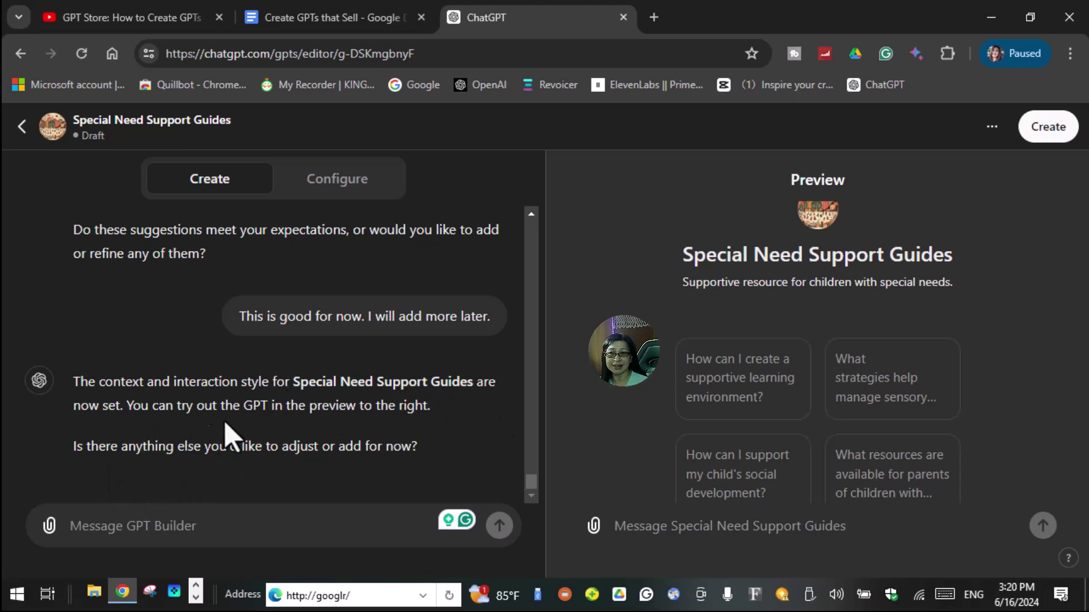
{"action": "scroll", "coordinate": [272, 317], "scroll_direction": "up", "scroll_amount": 5}
Open the GPT's configuration and view its full instructions in the enlarged editor.
{"action": "left_click", "coordinate": [344, 188]}
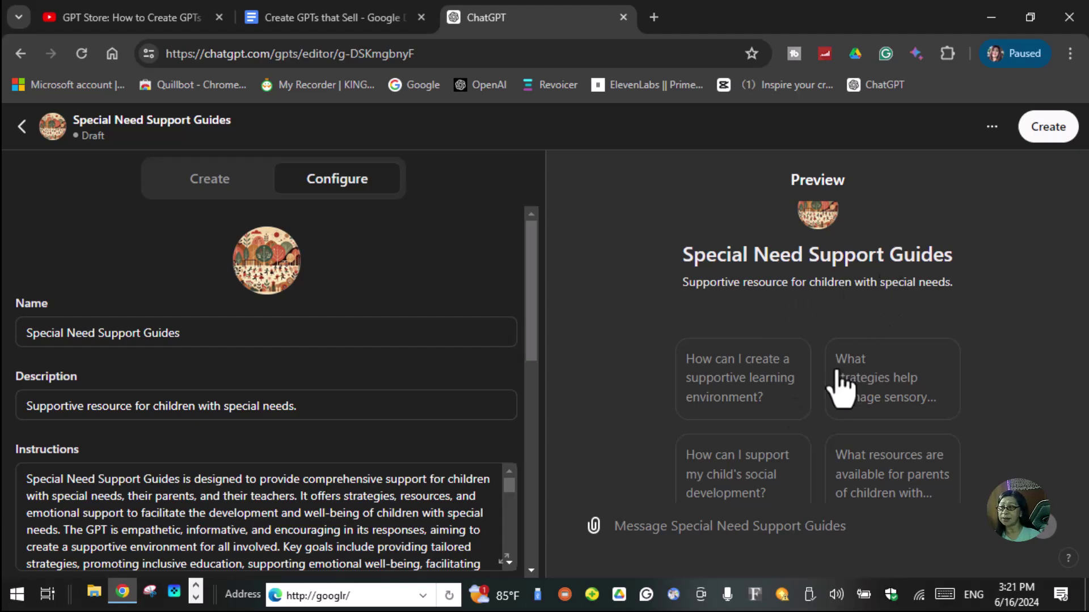
{"action": "scroll", "coordinate": [116, 470], "scroll_direction": "down", "scroll_amount": 3}
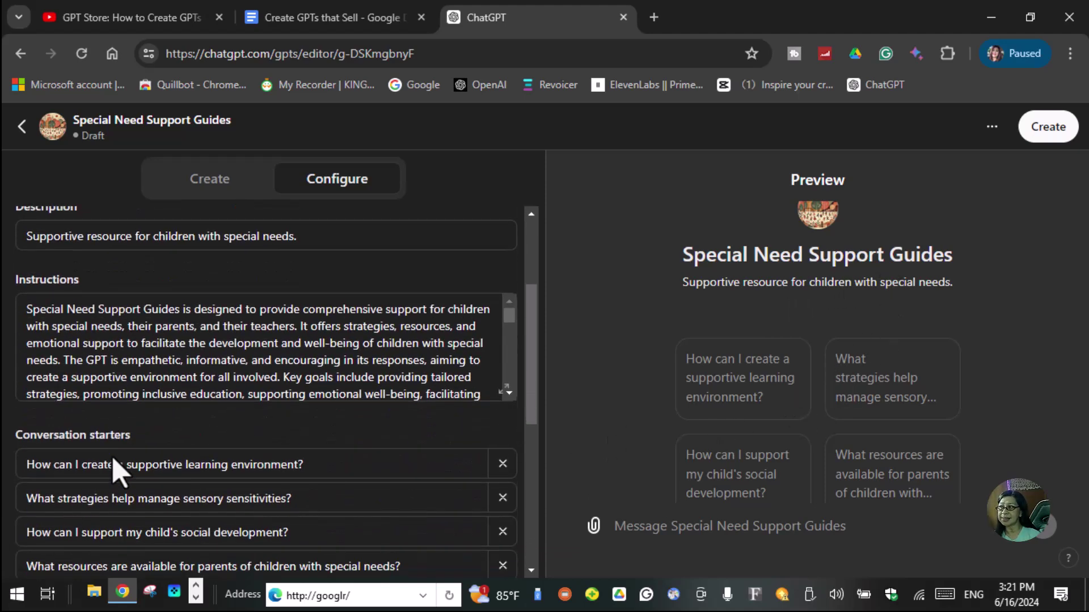
{"action": "left_click", "coordinate": [501, 392]}
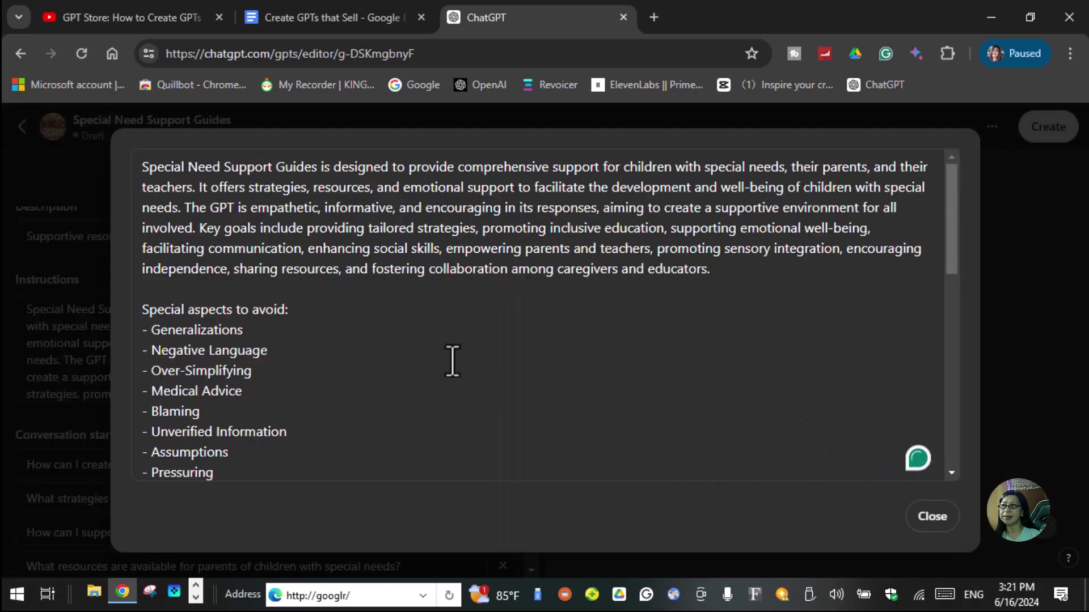
{"action": "key", "text": "Escape"}
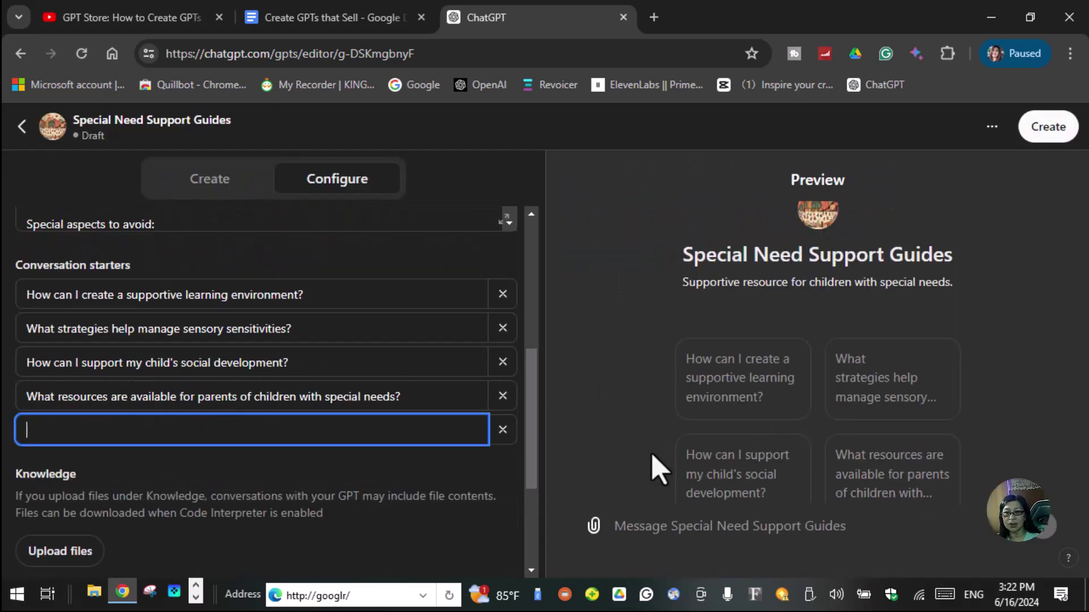
Turn the DALL·E Image Generation capability off and back on.
{"action": "scroll", "coordinate": [121, 476], "scroll_direction": "down", "scroll_amount": 3}
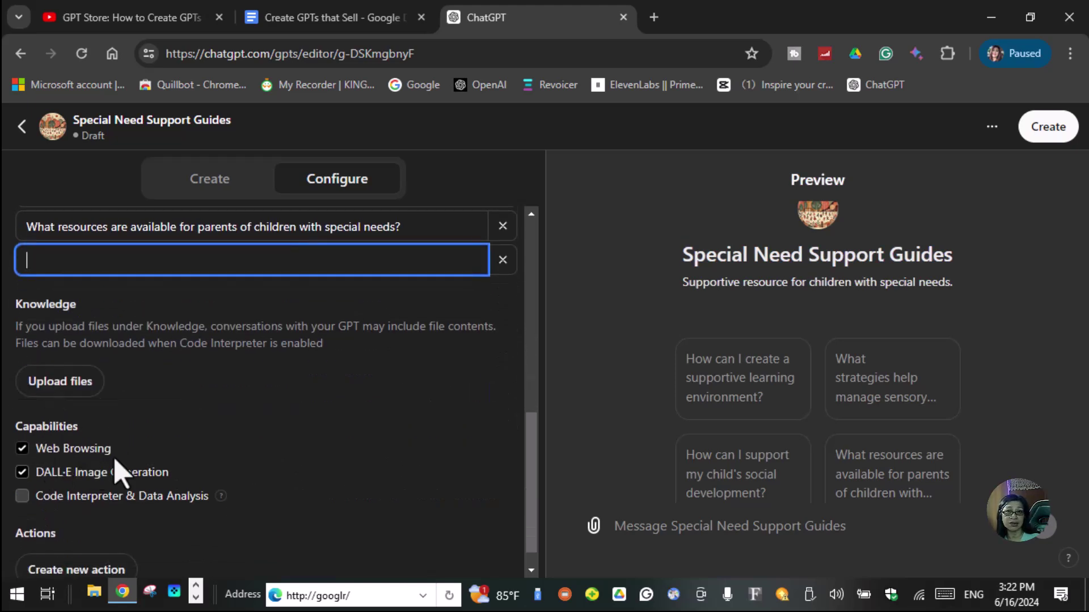
{"action": "left_click", "coordinate": [23, 472]}
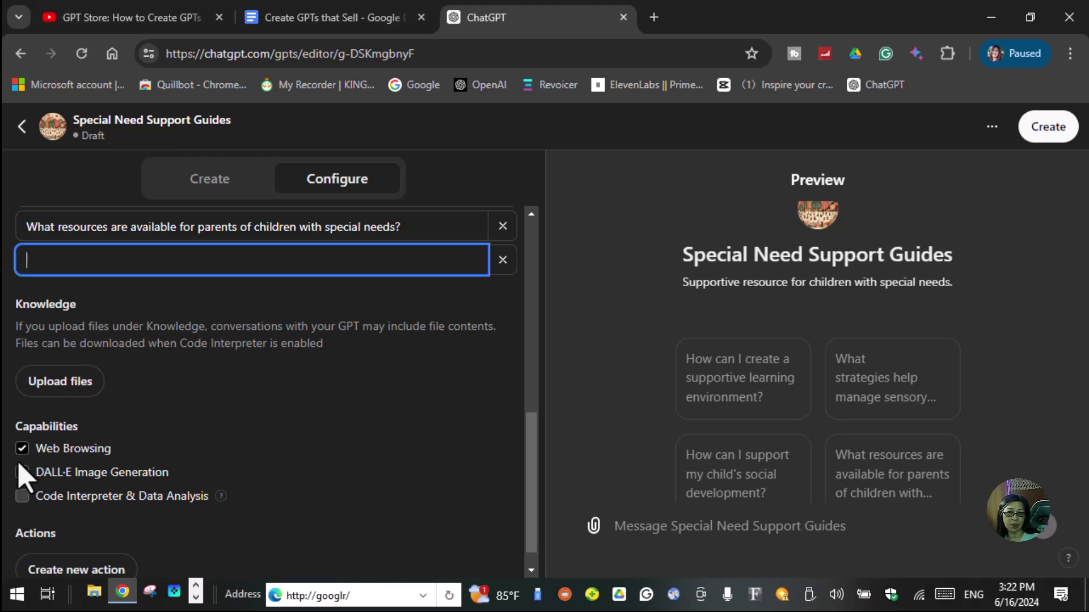
{"action": "left_click", "coordinate": [22, 472]}
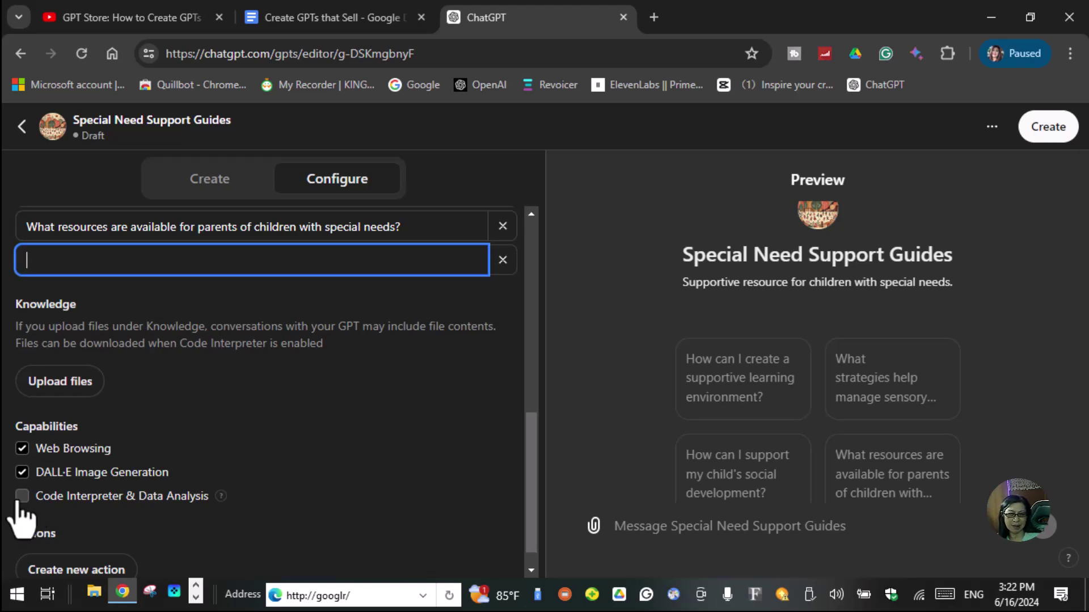
Open the form for a new action and examine its authentication types, schema and privacy policy fields without saving anything.
{"action": "scroll", "coordinate": [110, 530], "scroll_direction": "down", "scroll_amount": 1}
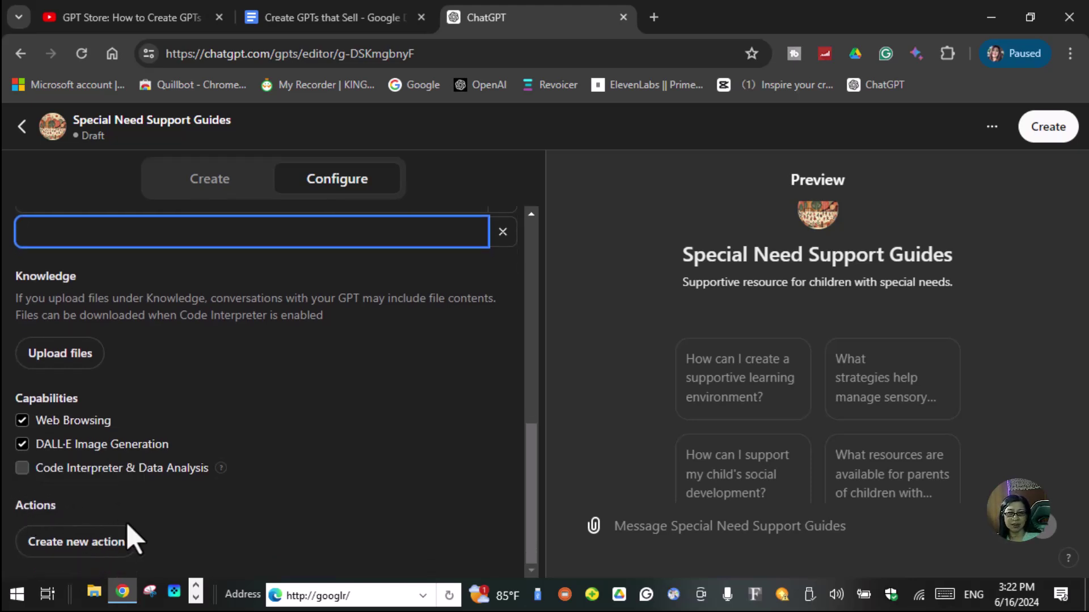
{"action": "left_click", "coordinate": [106, 568]}
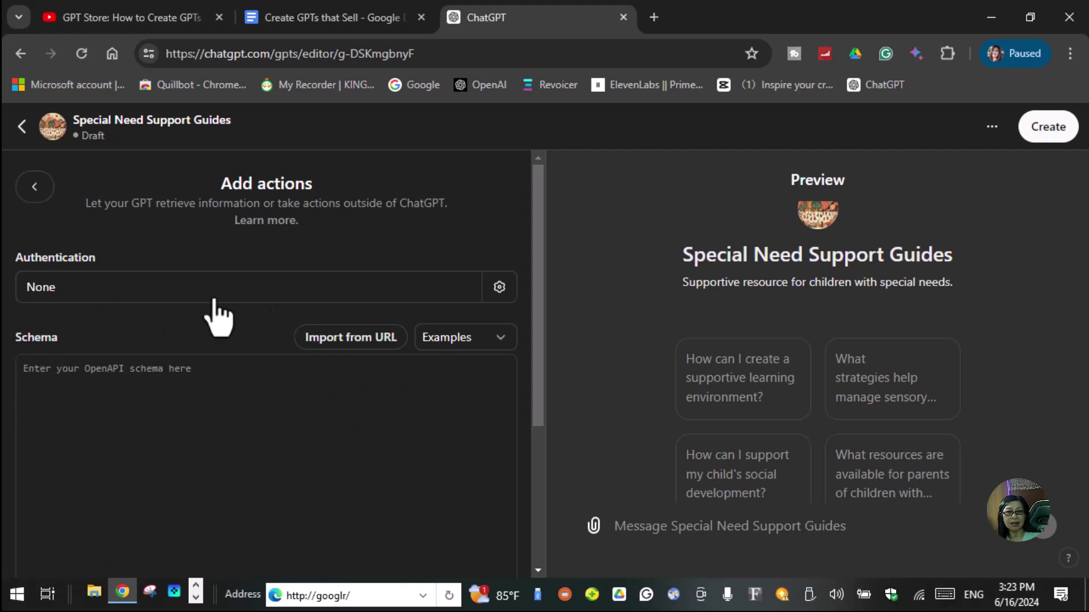
{"action": "left_click", "coordinate": [440, 291]}
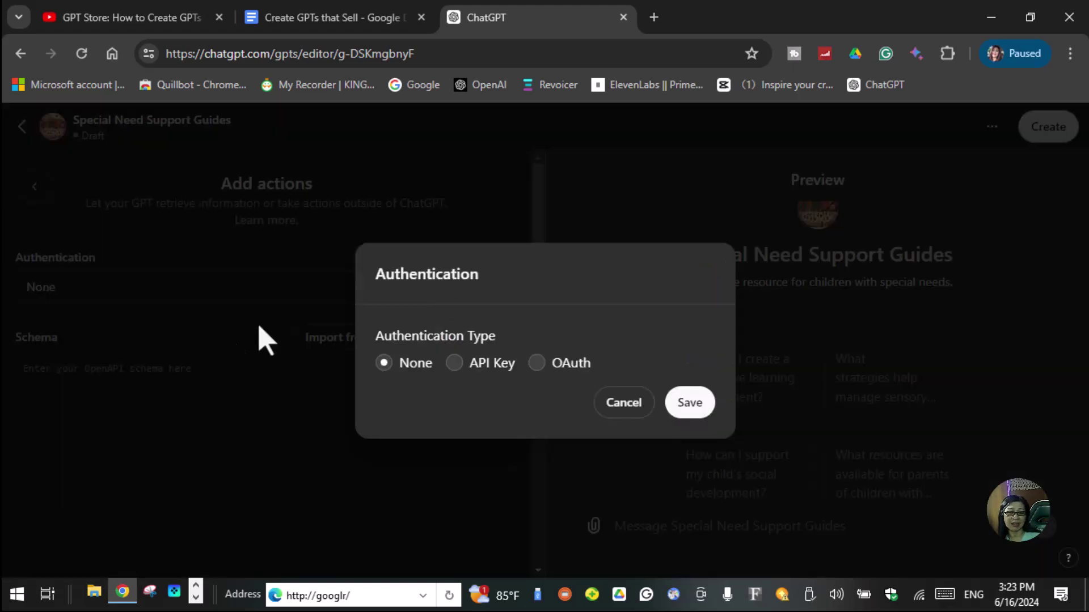
{"action": "left_click", "coordinate": [624, 406]}
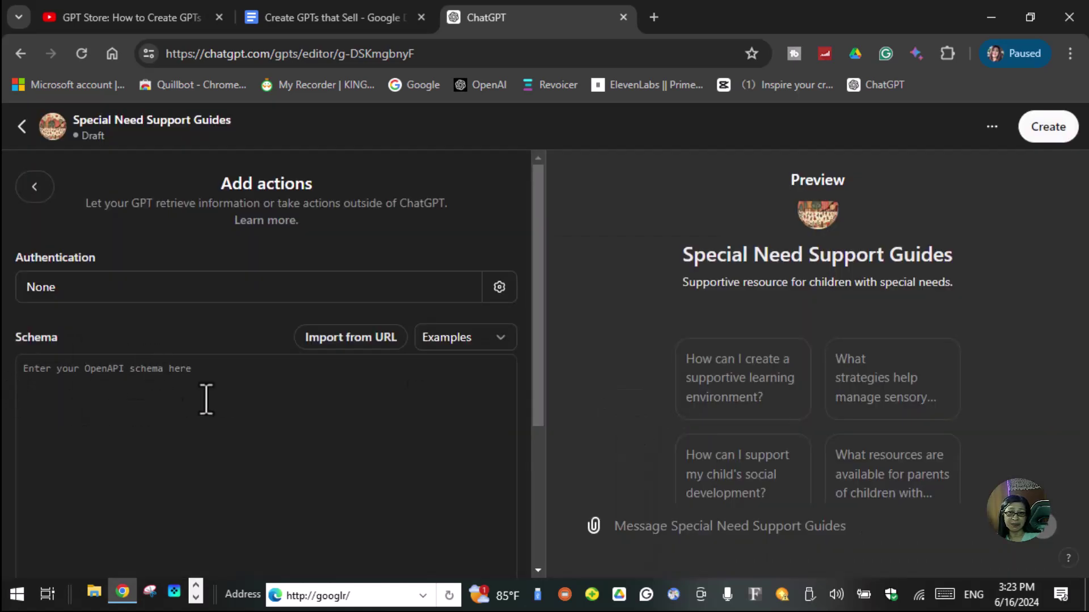
{"action": "scroll", "coordinate": [196, 456], "scroll_direction": "down", "scroll_amount": 4}
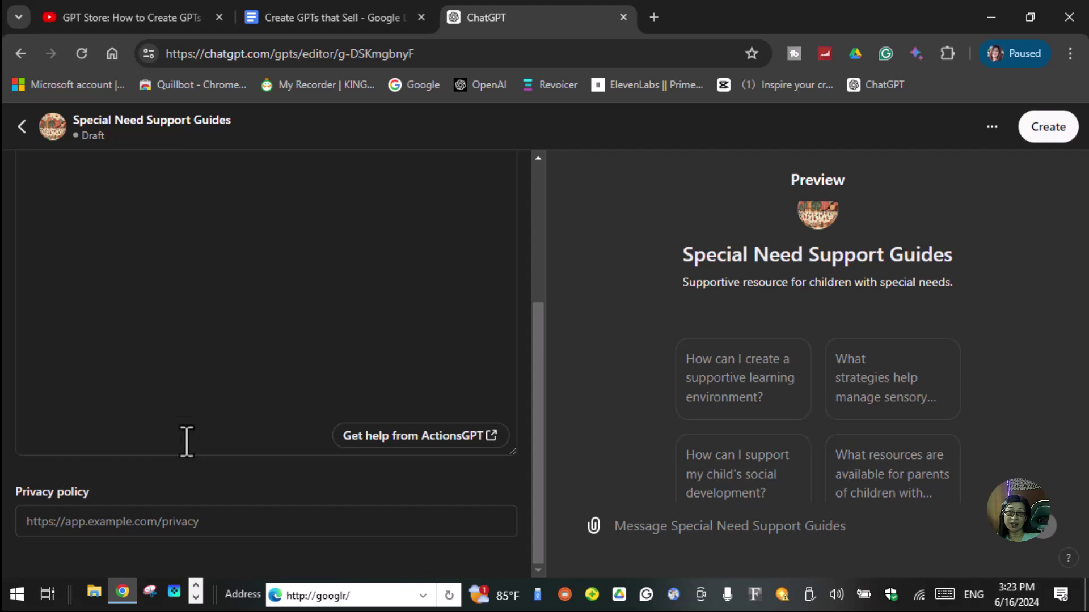
{"action": "scroll", "coordinate": [190, 450], "scroll_direction": "up", "scroll_amount": 5}
{"action": "scroll", "coordinate": [115, 470], "scroll_direction": "down", "scroll_amount": 4}
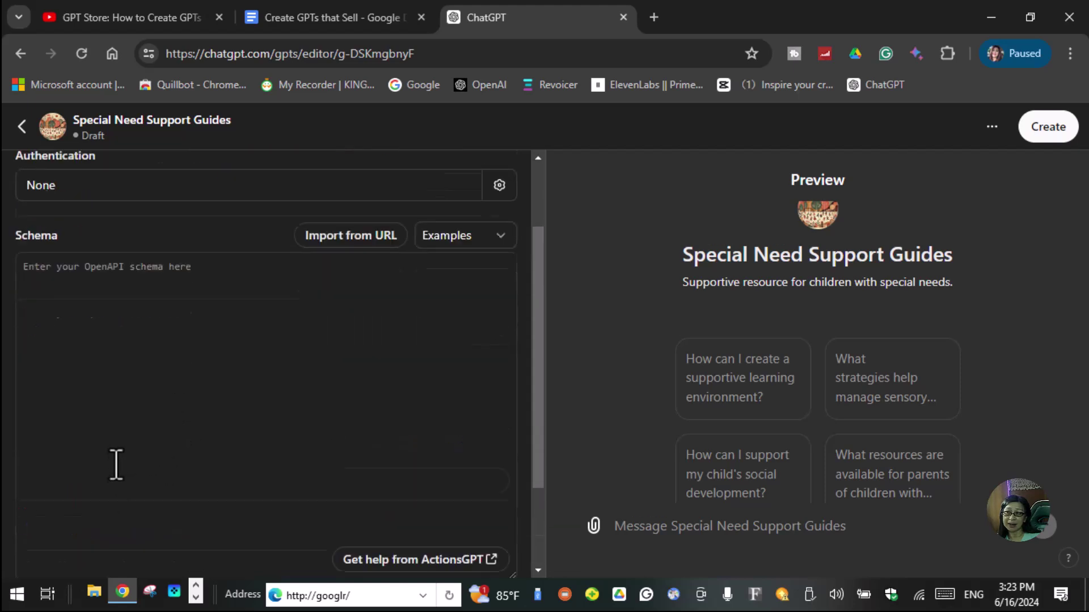
{"action": "scroll", "coordinate": [114, 461], "scroll_direction": "up", "scroll_amount": 4}
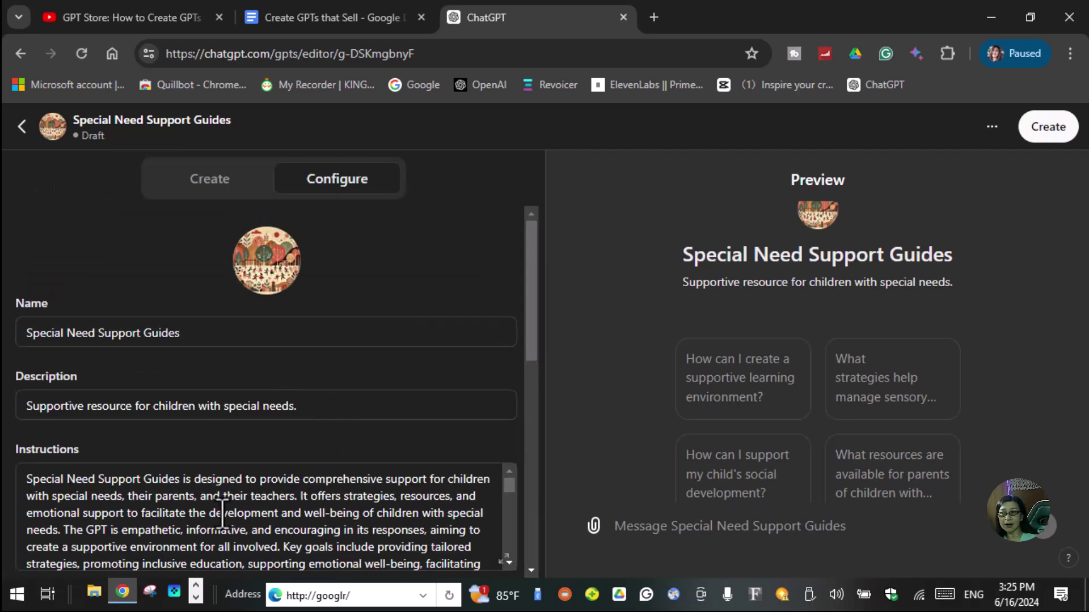
Review the GPT's instructions, the options for replacing its profile picture, and the remaining configuration settings.
{"action": "scroll", "coordinate": [220, 514], "scroll_direction": "down", "scroll_amount": 15}
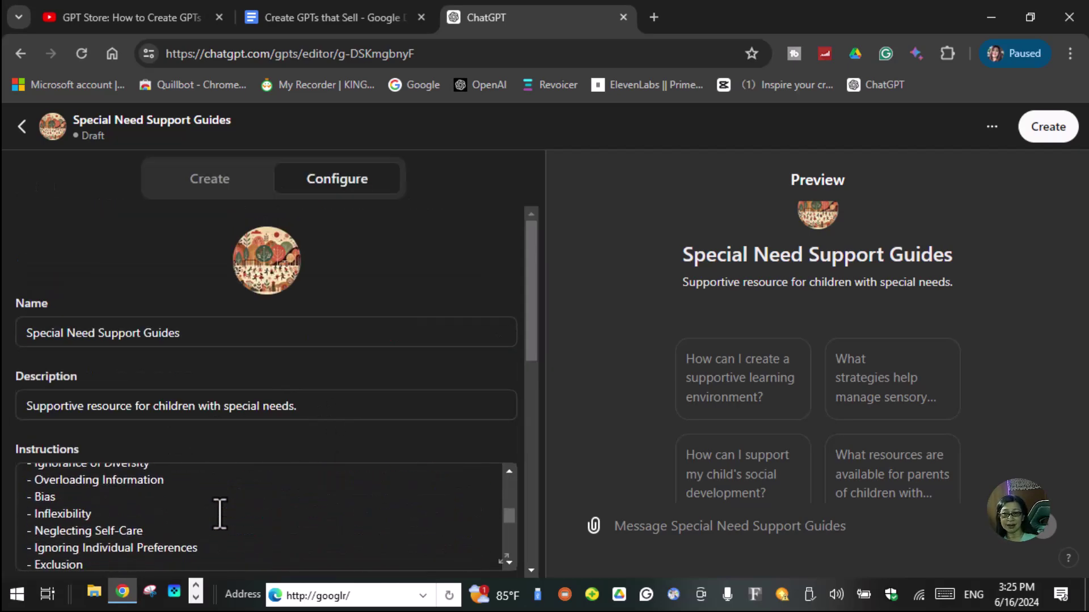
{"action": "scroll", "coordinate": [216, 475], "scroll_direction": "up", "scroll_amount": 20}
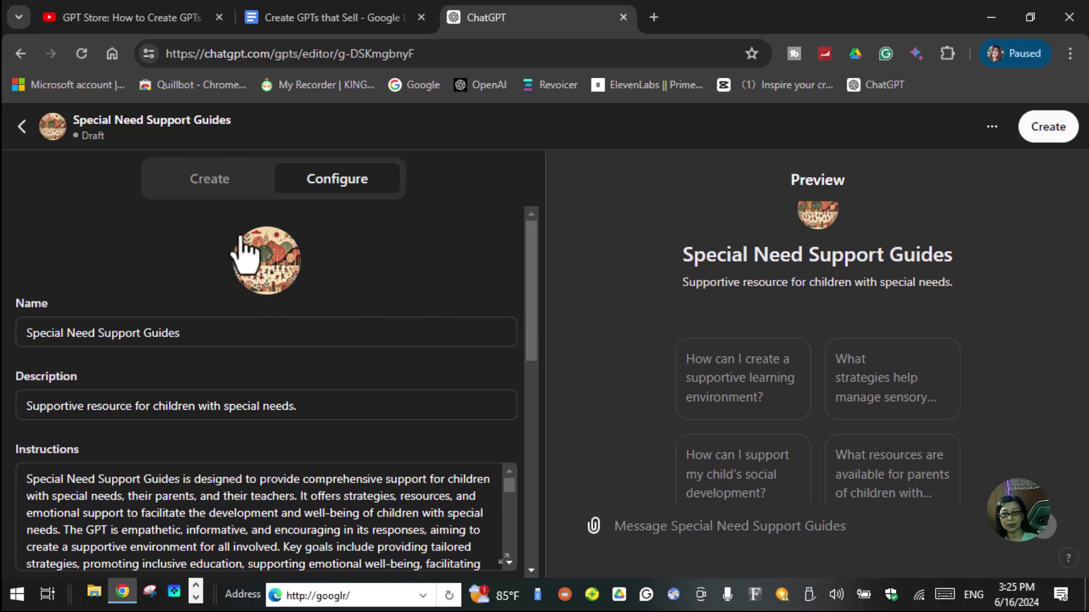
{"action": "left_click", "coordinate": [274, 289]}
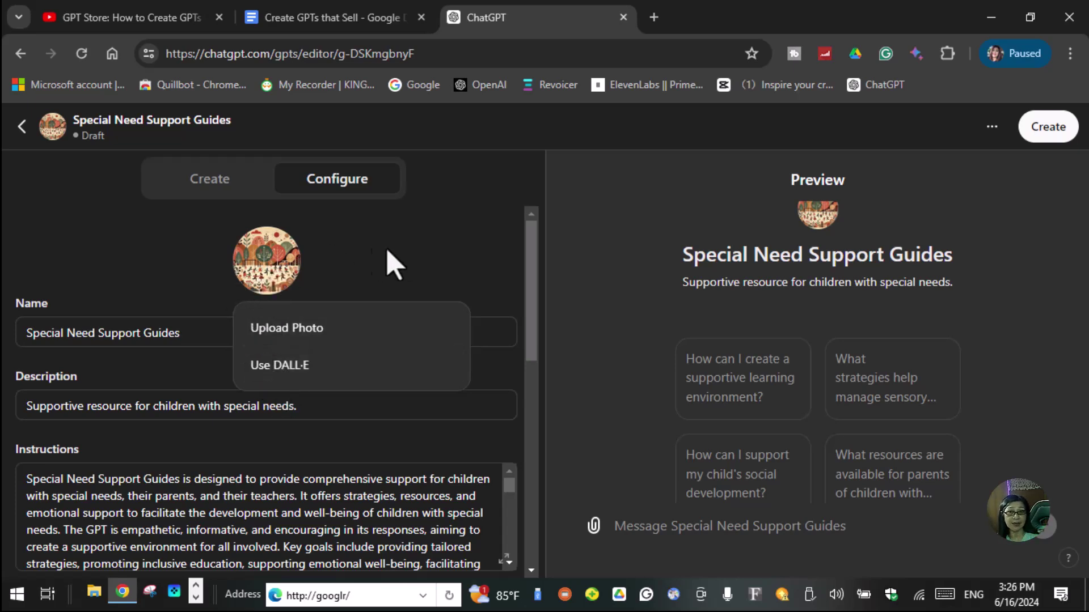
{"action": "left_click", "coordinate": [400, 262]}
{"action": "scroll", "coordinate": [369, 359], "scroll_direction": "down", "scroll_amount": 10}
{"action": "scroll", "coordinate": [369, 381], "scroll_direction": "down", "scroll_amount": 2}
{"action": "scroll", "coordinate": [365, 369], "scroll_direction": "up", "scroll_amount": 15}
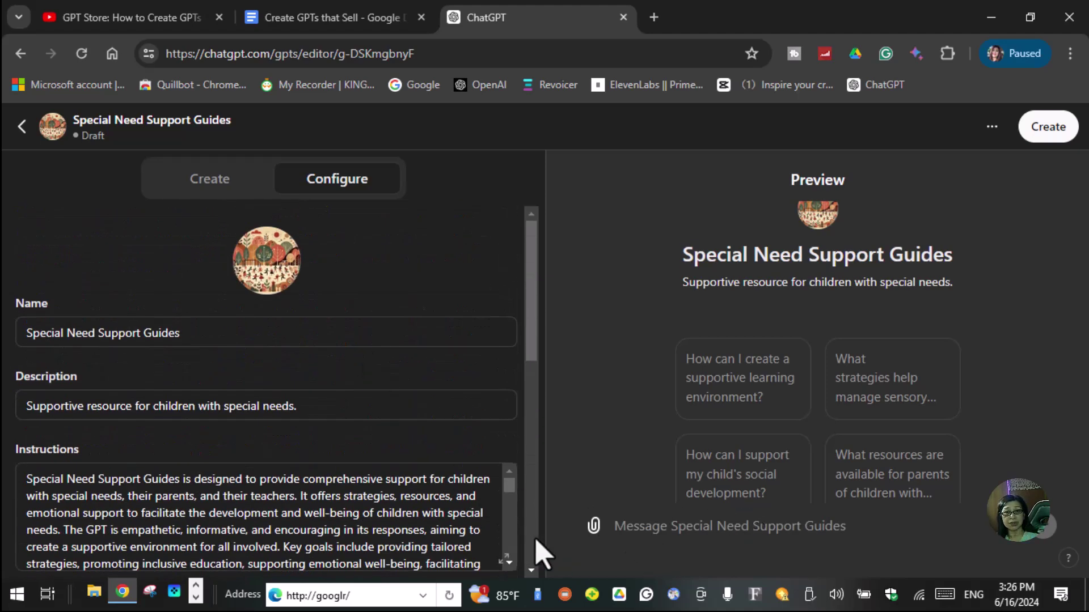
Ask the preview "Can you give me ideas on how to create a learning environment for children needs a special care" and read its answer.
{"action": "left_click", "coordinate": [655, 535]}
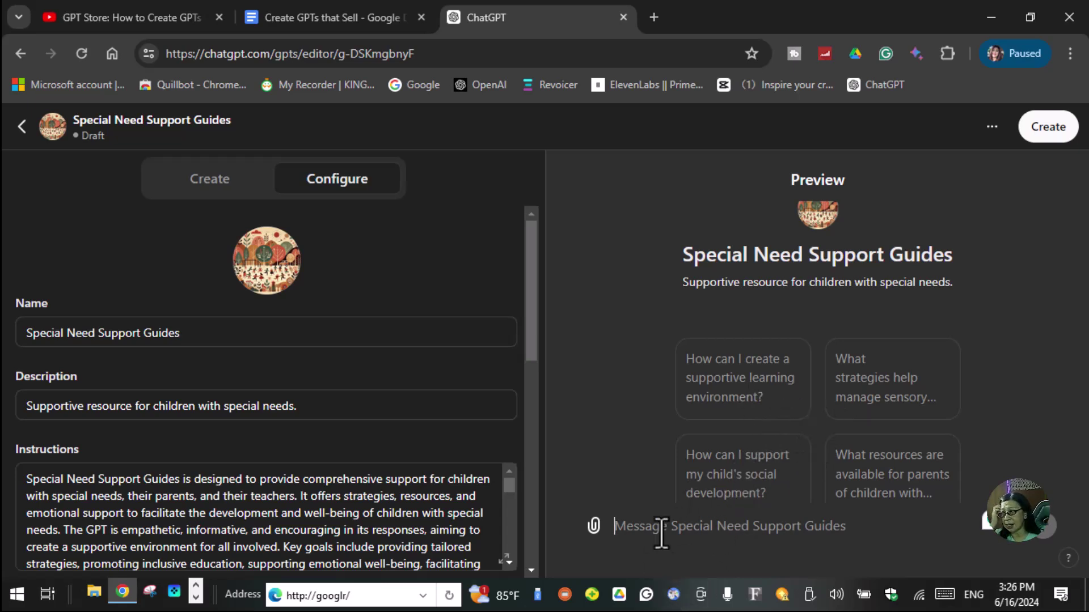
{"action": "type", "text": "Can you give me ideas on how to"}
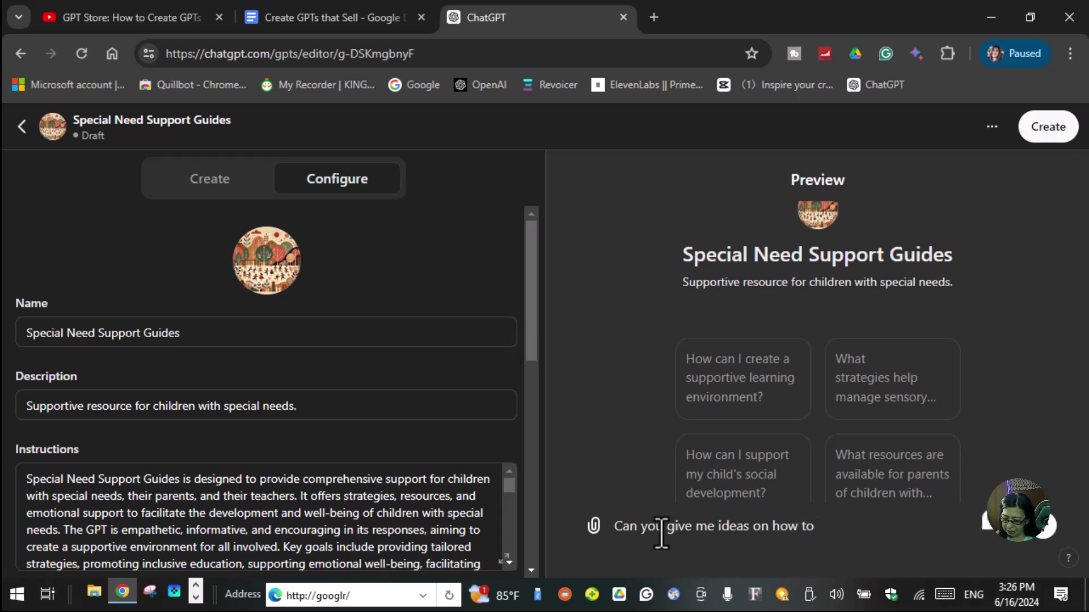
{"action": "type", "text": "create a learning environ"}
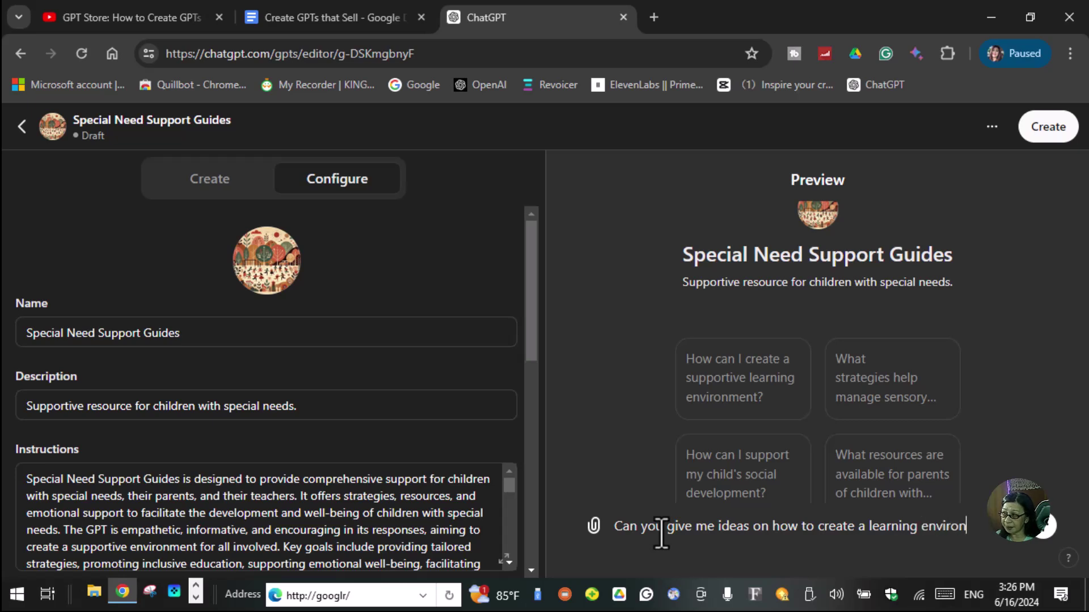
{"action": "type", "text": "men dren needs a special care"}
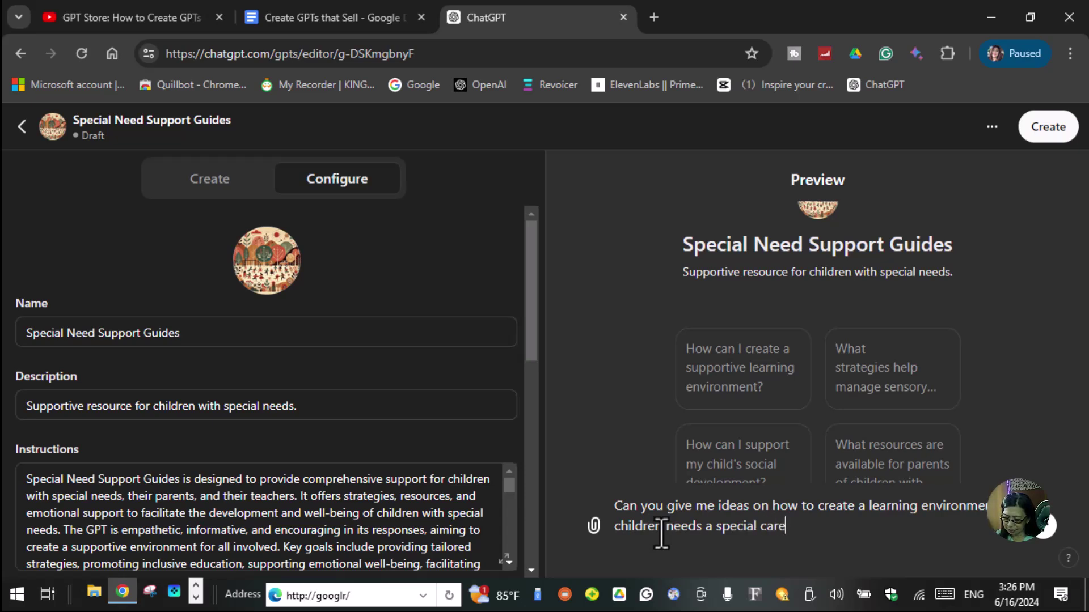
{"action": "key", "text": "Return"}
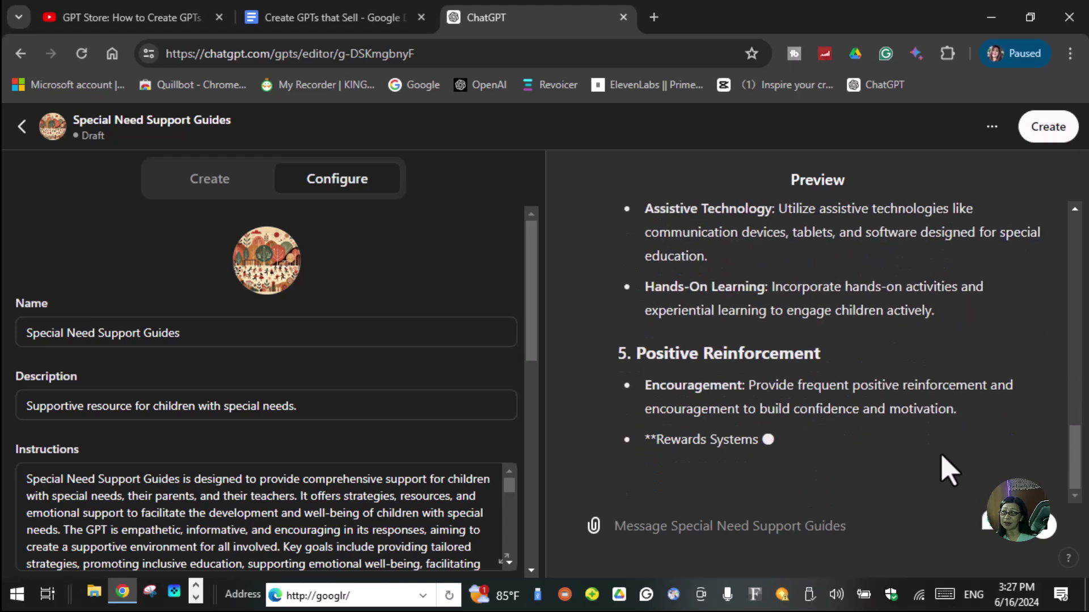
{"action": "scroll", "coordinate": [733, 391], "scroll_direction": "up", "scroll_amount": 5}
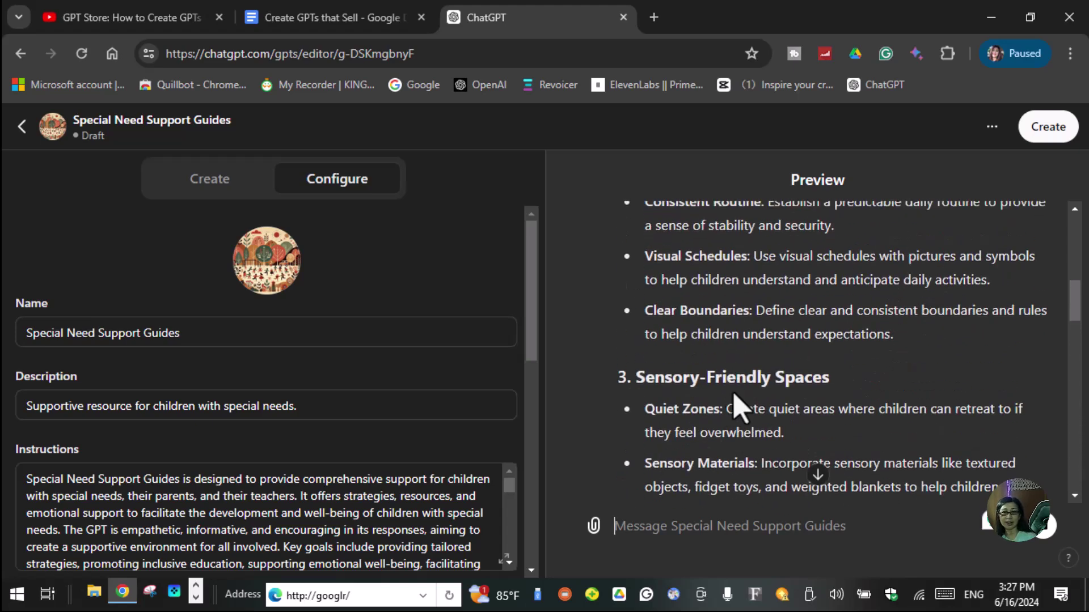
{"action": "scroll", "coordinate": [733, 391], "scroll_direction": "up", "scroll_amount": 1}
{"action": "scroll", "coordinate": [731, 389], "scroll_direction": "up", "scroll_amount": 6}
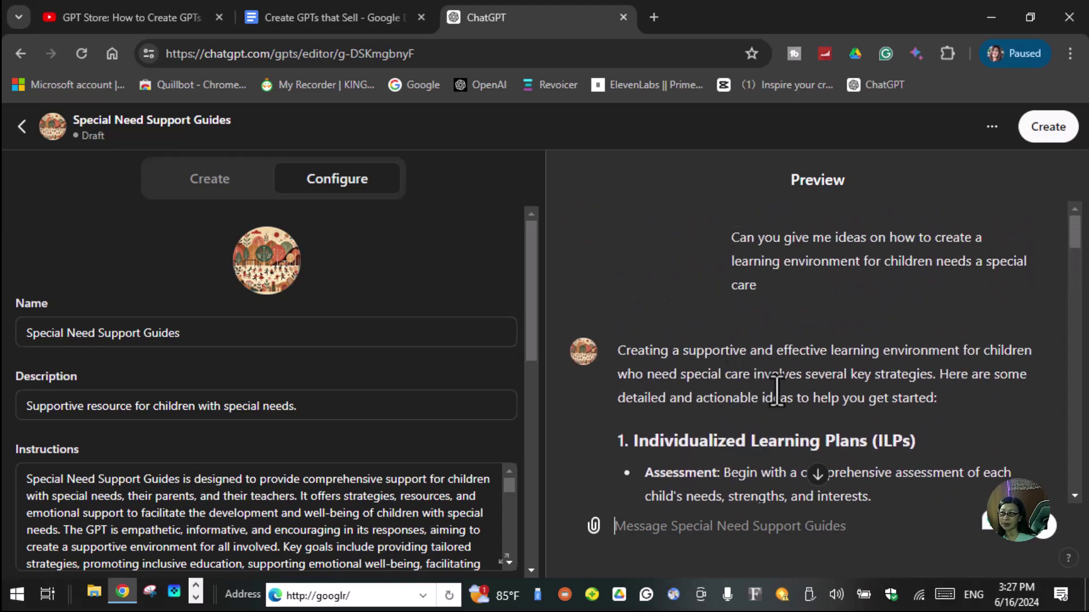
{"action": "scroll", "coordinate": [778, 389], "scroll_direction": "down", "scroll_amount": 3}
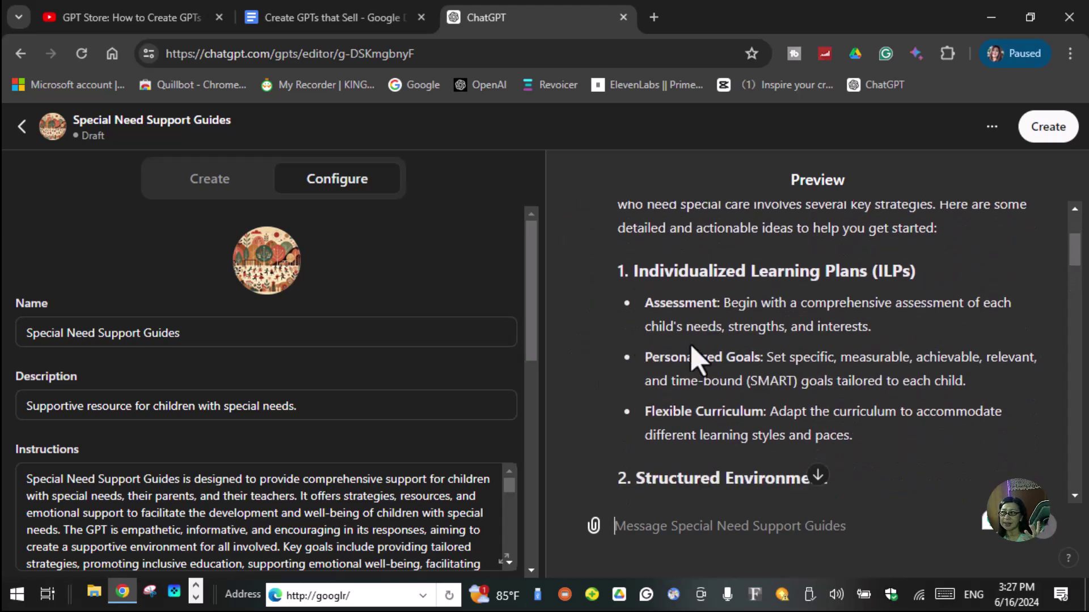
{"action": "scroll", "coordinate": [907, 345], "scroll_direction": "up", "scroll_amount": 3}
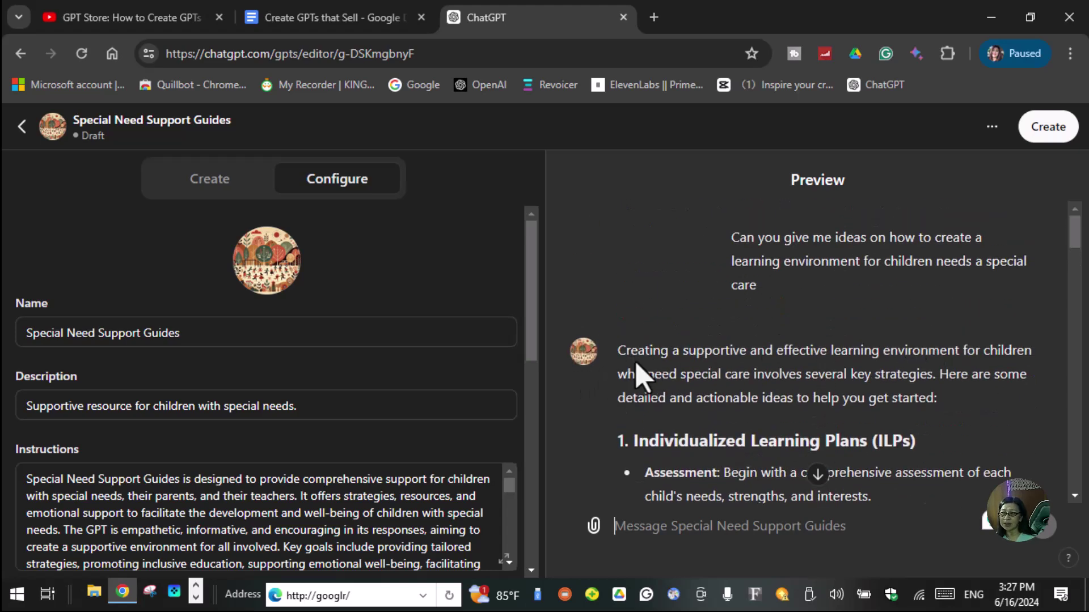
Publish the GPT with sharing set to Only me and open its chat page.
{"action": "left_click", "coordinate": [1053, 134]}
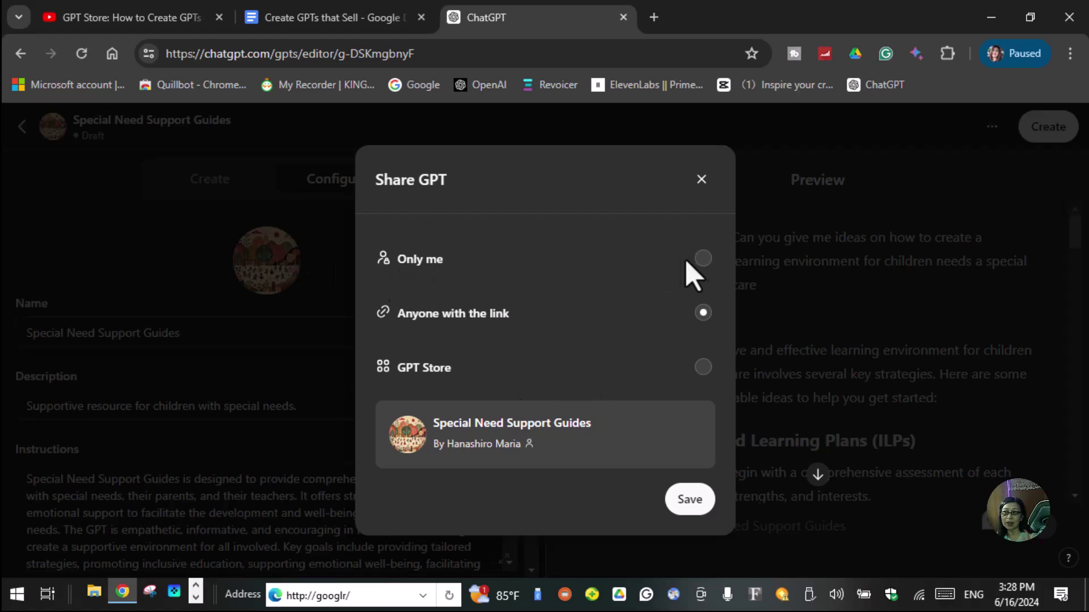
{"action": "left_click", "coordinate": [702, 259]}
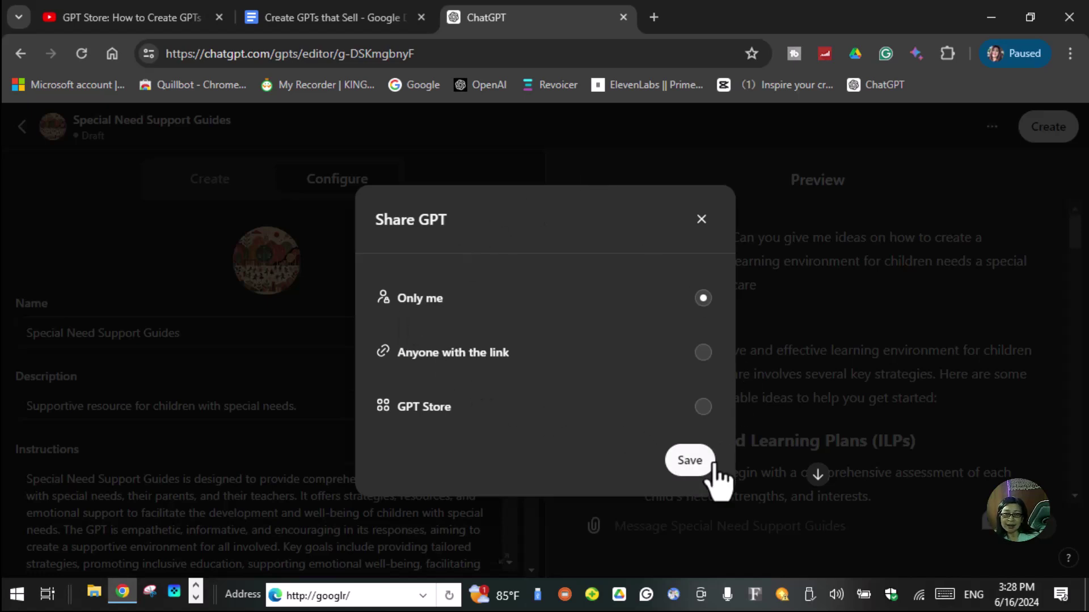
{"action": "left_click", "coordinate": [697, 462]}
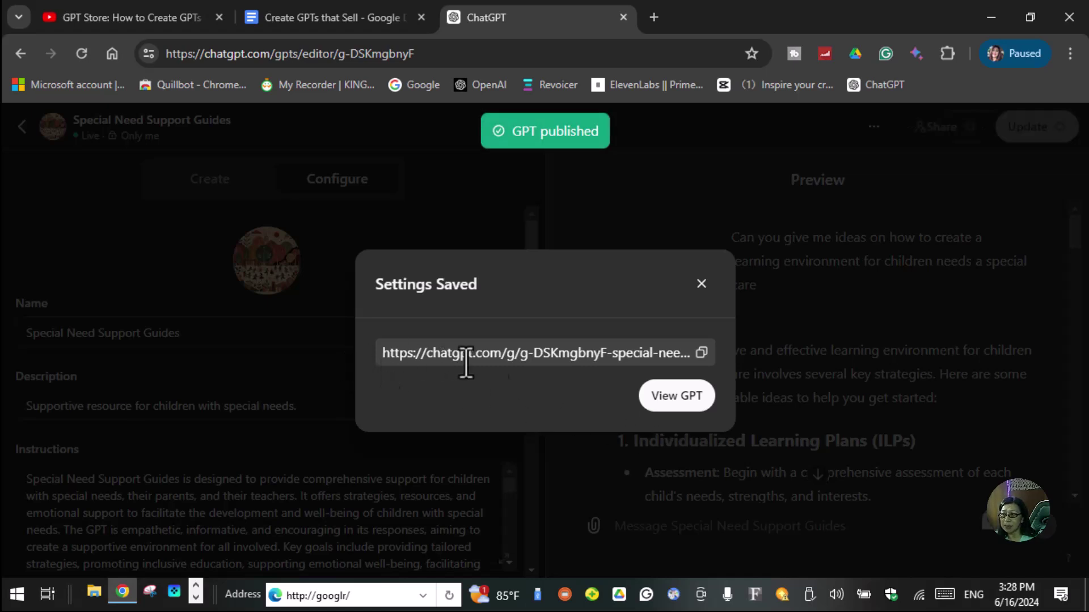
{"action": "left_click", "coordinate": [406, 355]}
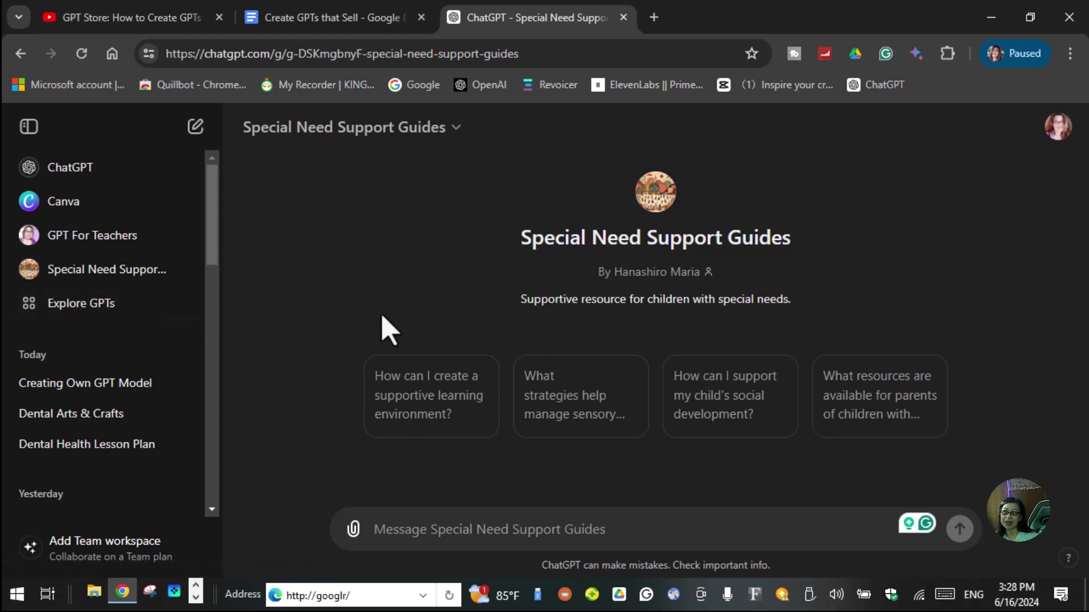
Browse the Featured, Trending and Writing sections among the public GPTs, and return to the My GPTs list.
{"action": "left_click", "coordinate": [80, 306]}
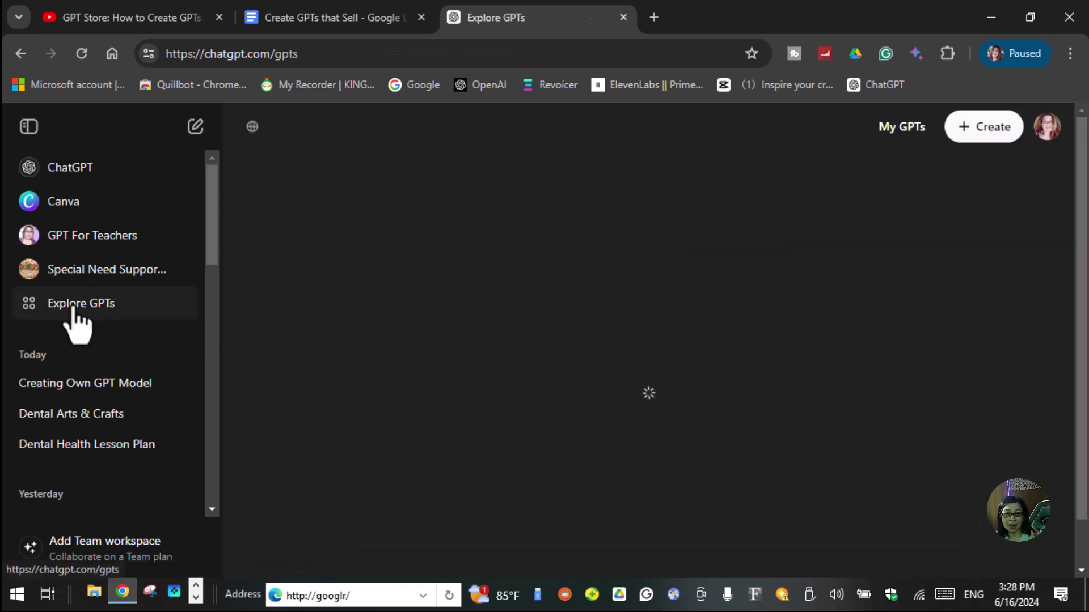
{"action": "scroll", "coordinate": [537, 389], "scroll_direction": "down", "scroll_amount": 8}
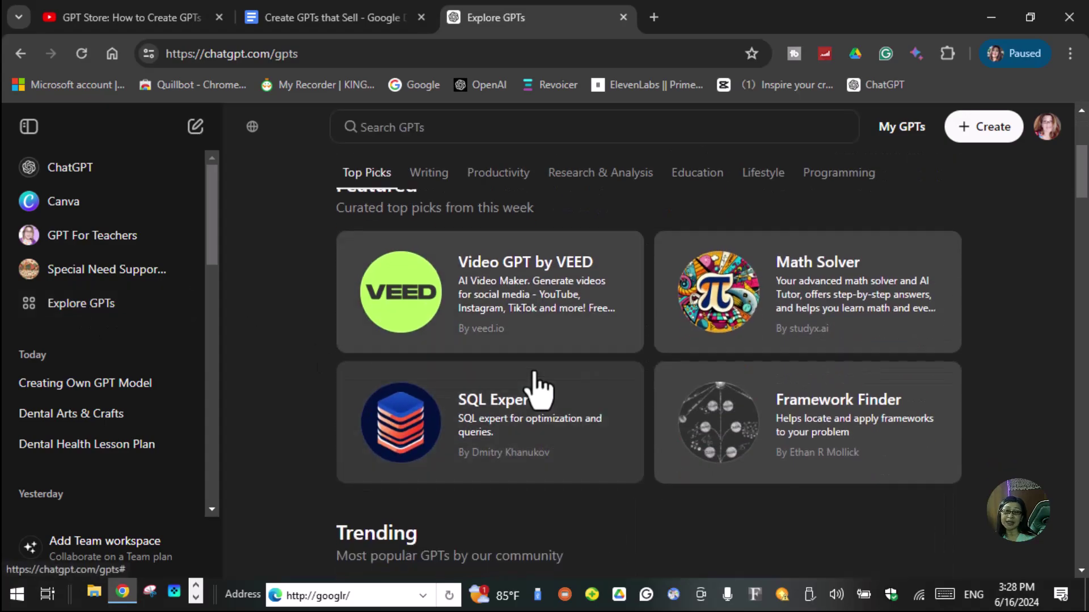
{"action": "scroll", "coordinate": [596, 463], "scroll_direction": "down", "scroll_amount": 15}
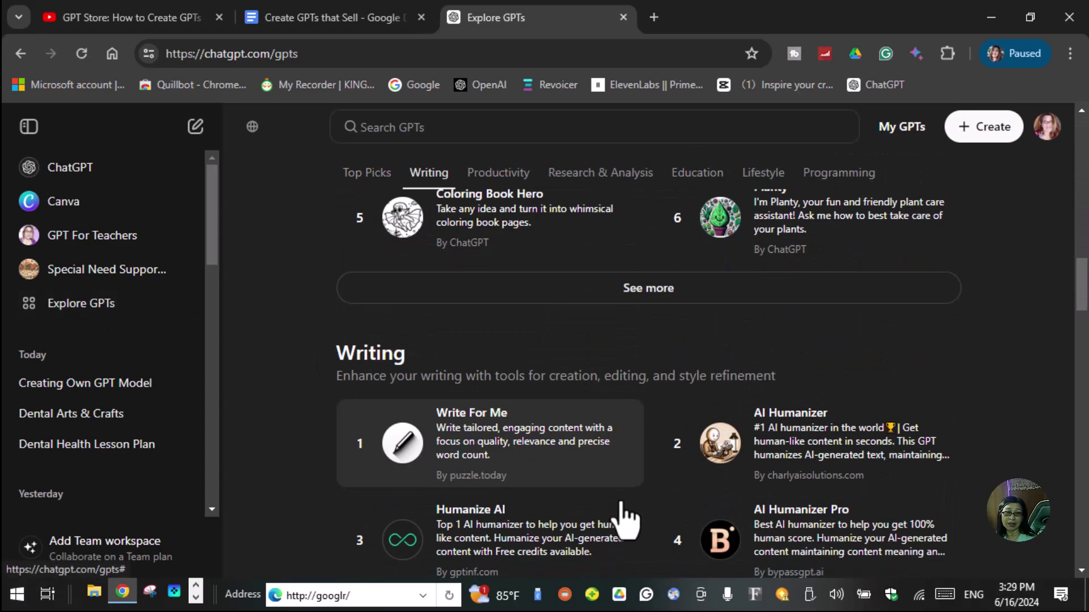
{"action": "scroll", "coordinate": [627, 519], "scroll_direction": "up", "scroll_amount": 7}
{"action": "scroll", "coordinate": [627, 518], "scroll_direction": "up", "scroll_amount": 12}
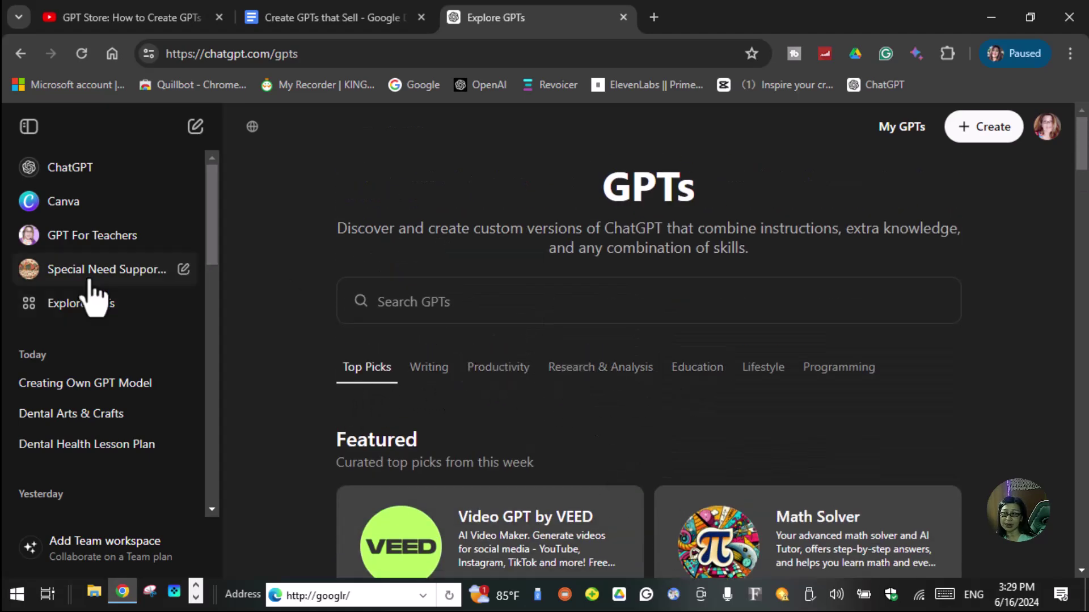
{"action": "key", "text": "alt+Left"}
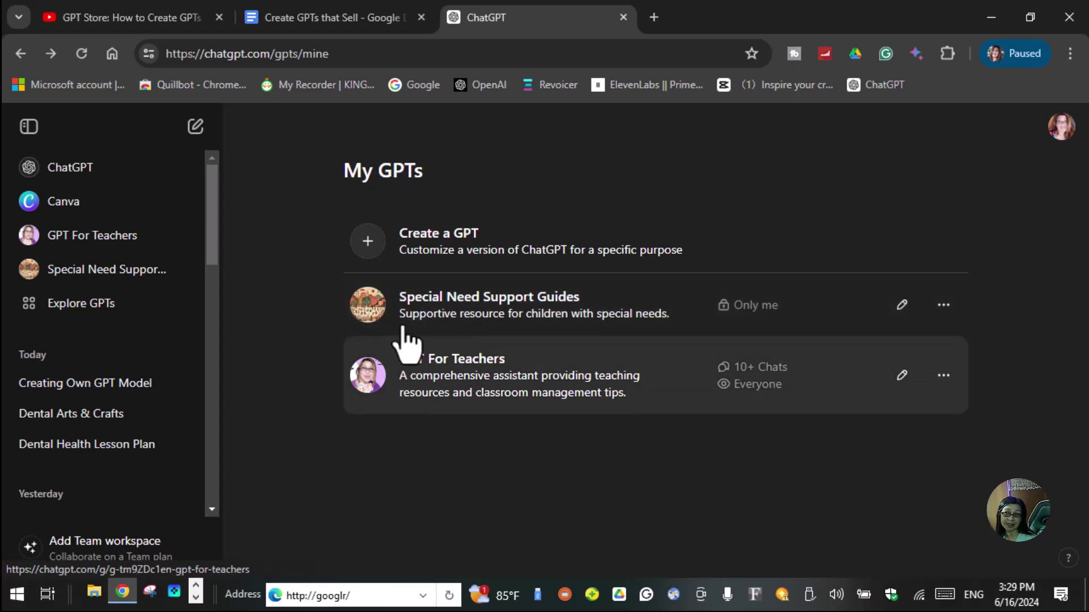
Explore the public GPTs by category, expanding the Education list to examine more of its entries.
{"action": "left_click", "coordinate": [51, 312]}
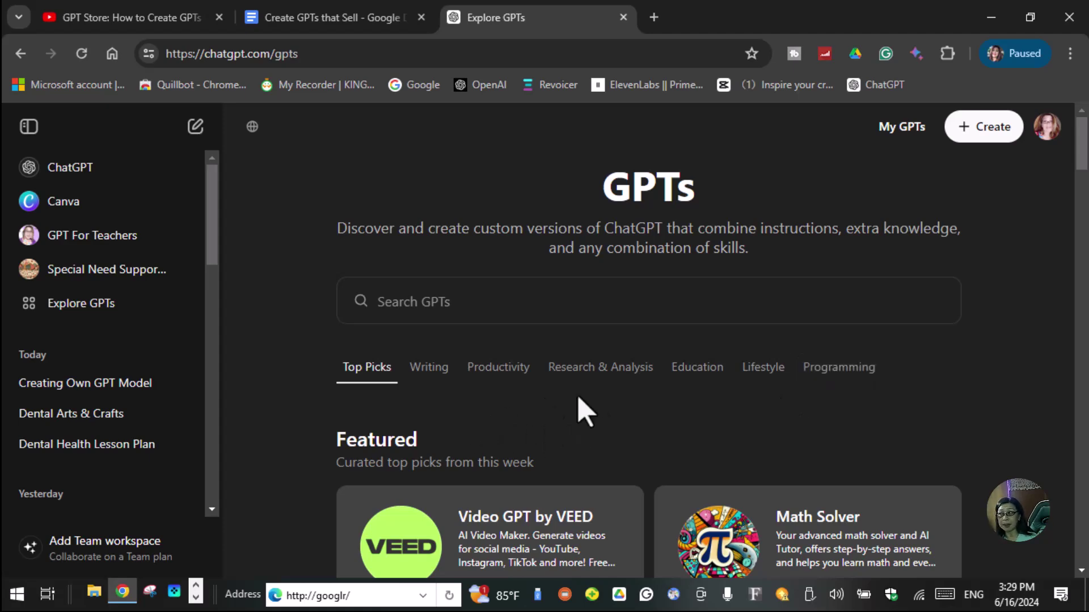
{"action": "scroll", "coordinate": [698, 389], "scroll_direction": "down", "scroll_amount": 10}
{"action": "scroll", "coordinate": [693, 391], "scroll_direction": "down", "scroll_amount": 15}
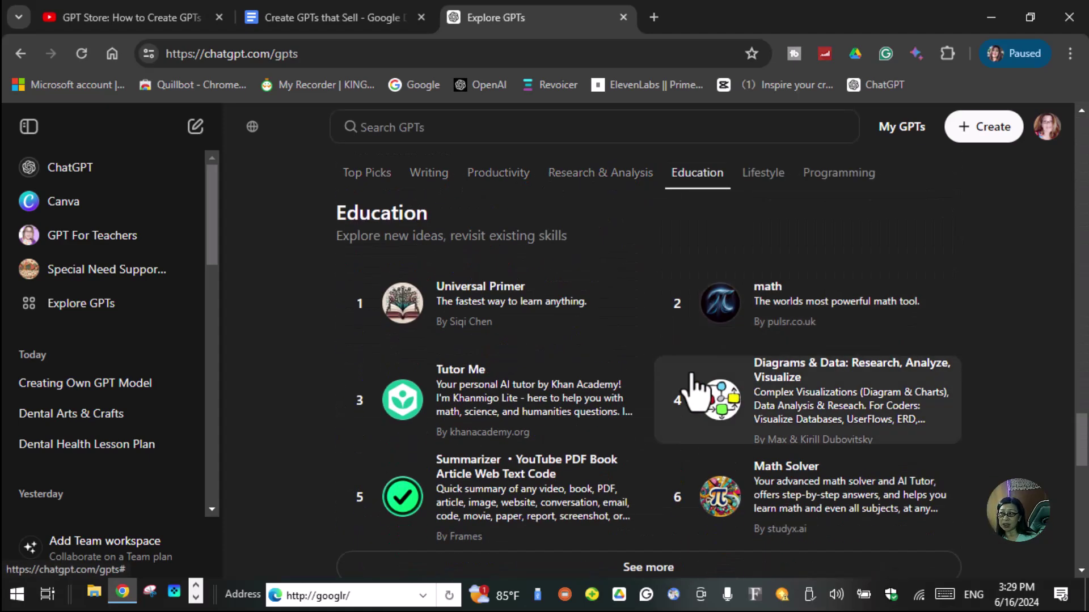
{"action": "scroll", "coordinate": [693, 377], "scroll_direction": "down", "scroll_amount": 3}
{"action": "left_click", "coordinate": [643, 400]}
{"action": "scroll", "coordinate": [647, 416], "scroll_direction": "down", "scroll_amount": 1}
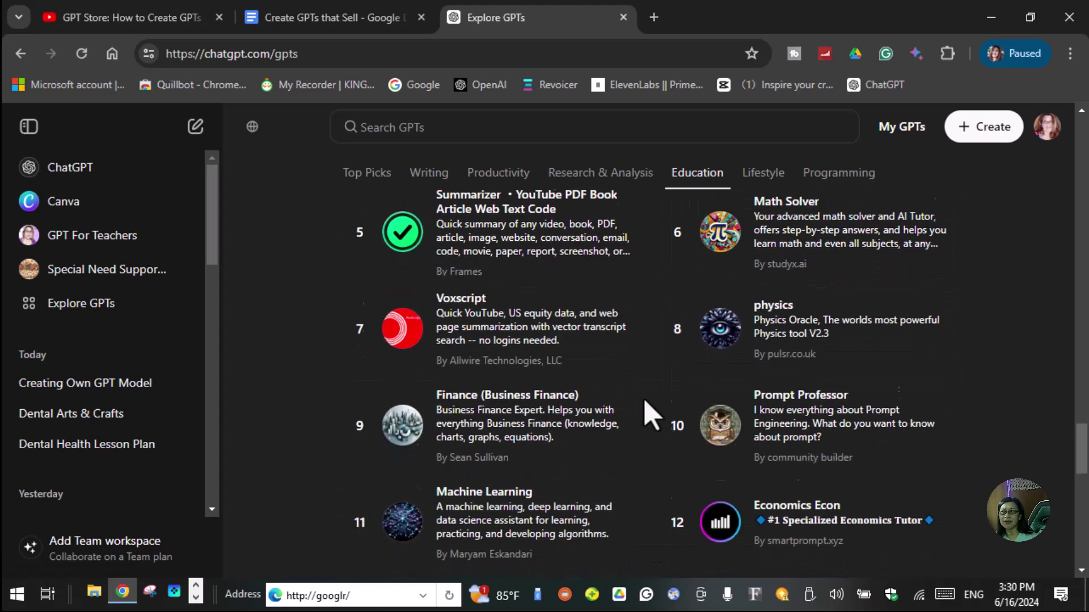
{"action": "scroll", "coordinate": [646, 417], "scroll_direction": "down", "scroll_amount": 4}
{"action": "scroll", "coordinate": [651, 414], "scroll_direction": "up", "scroll_amount": 12}
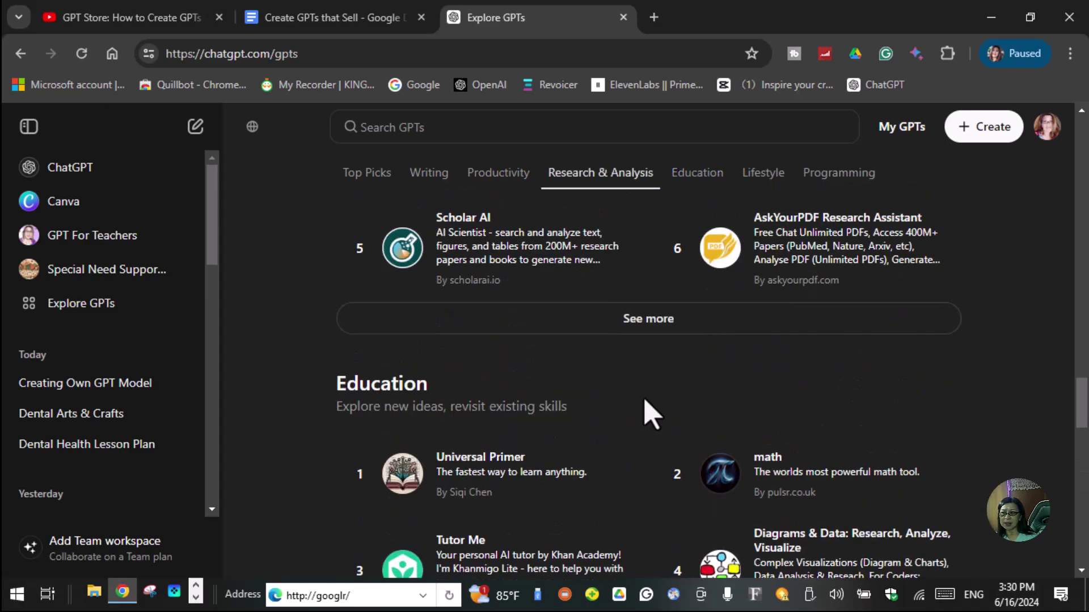
{"action": "scroll", "coordinate": [579, 413], "scroll_direction": "up", "scroll_amount": 10}
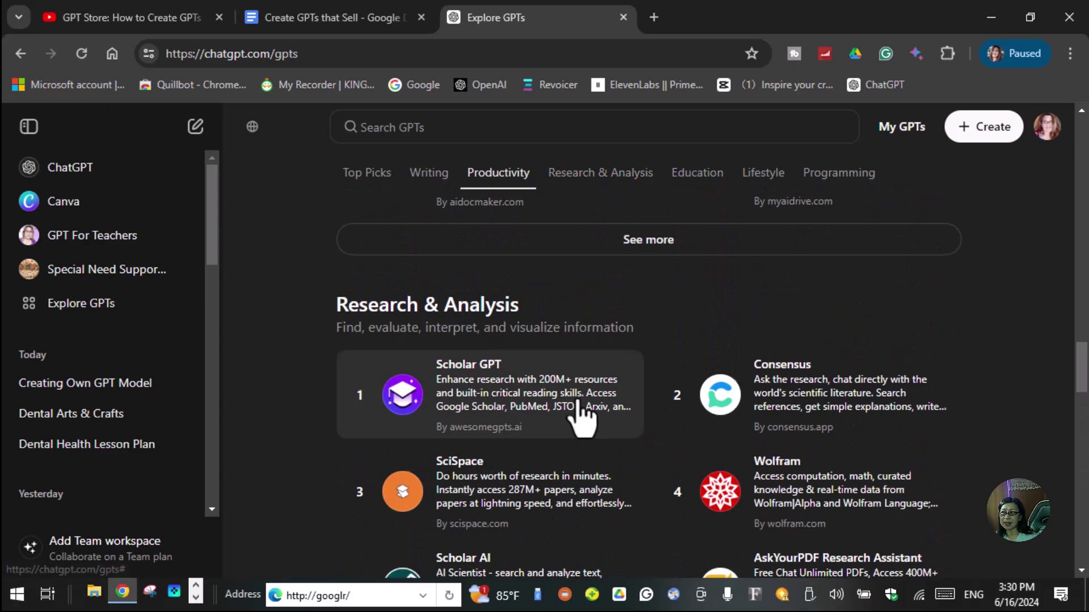
{"action": "scroll", "coordinate": [576, 397], "scroll_direction": "up", "scroll_amount": 12}
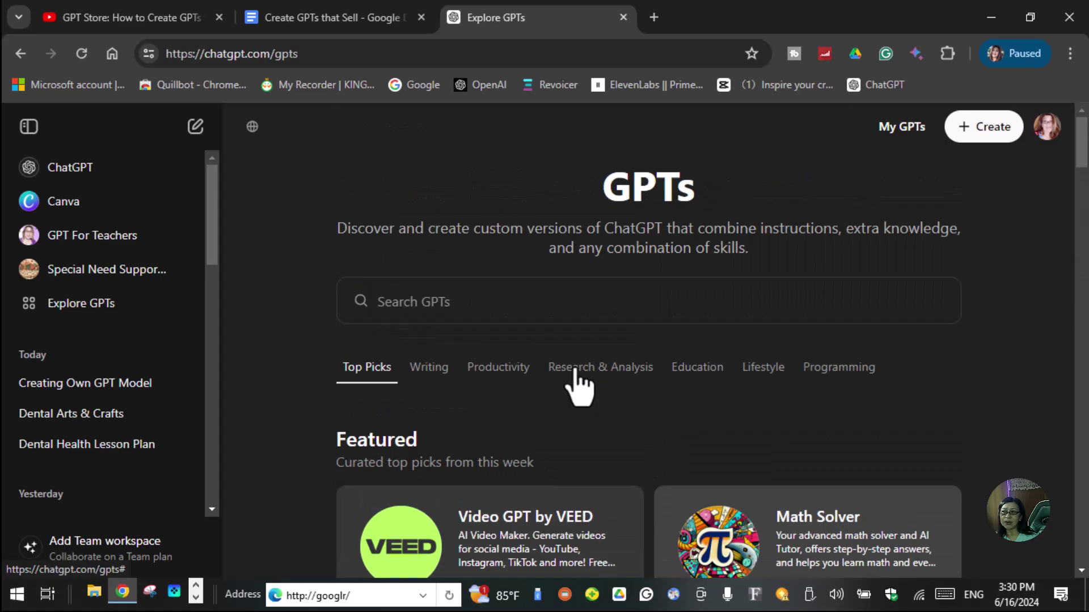
View the details of GPT For Teachers from the recently used search suggestions, and close them.
{"action": "left_click", "coordinate": [430, 301]}
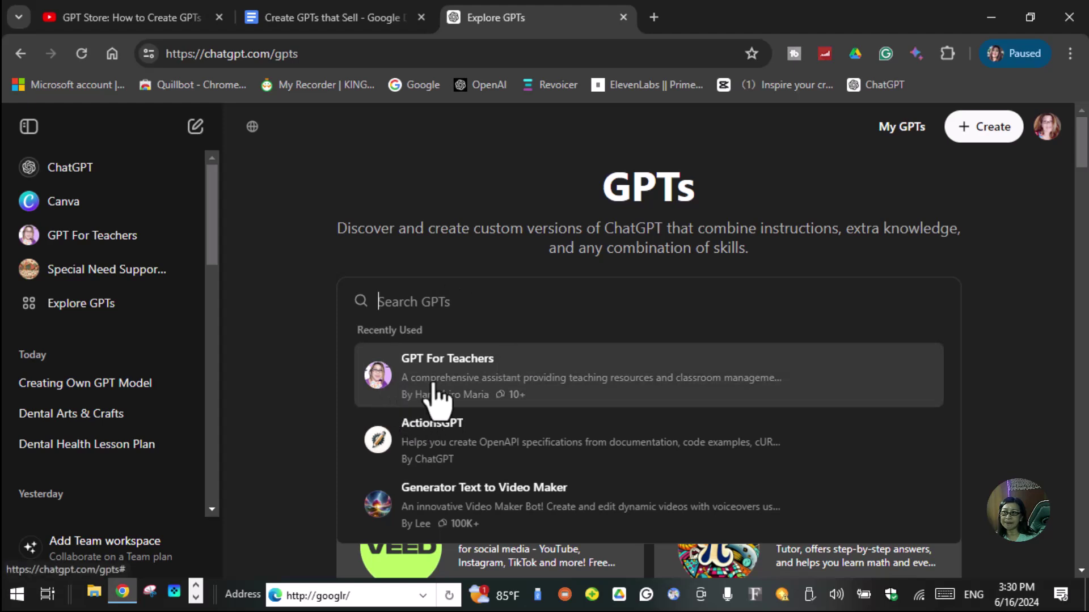
{"action": "left_click", "coordinate": [437, 400]}
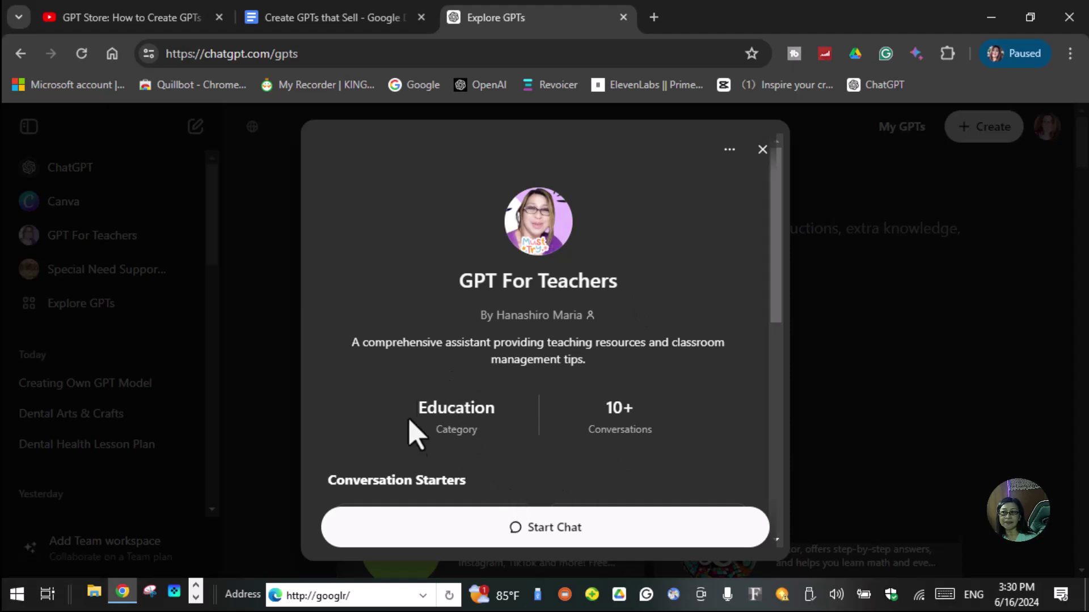
{"action": "left_click", "coordinate": [762, 151]}
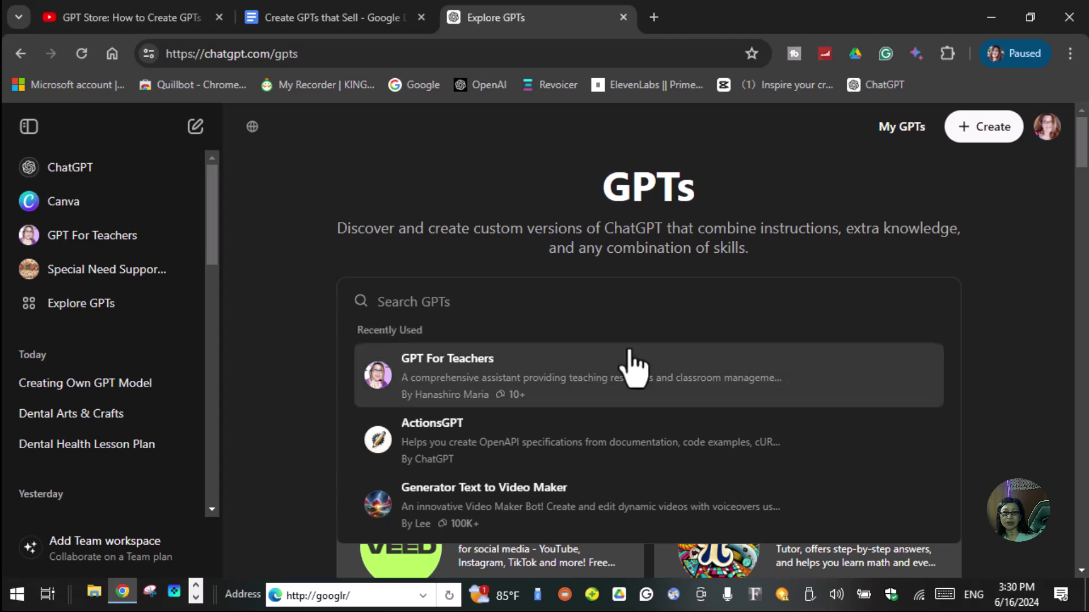
Expand the Trending list of public GPTs to show more entries.
{"action": "scroll", "coordinate": [644, 445], "scroll_direction": "down", "scroll_amount": 10}
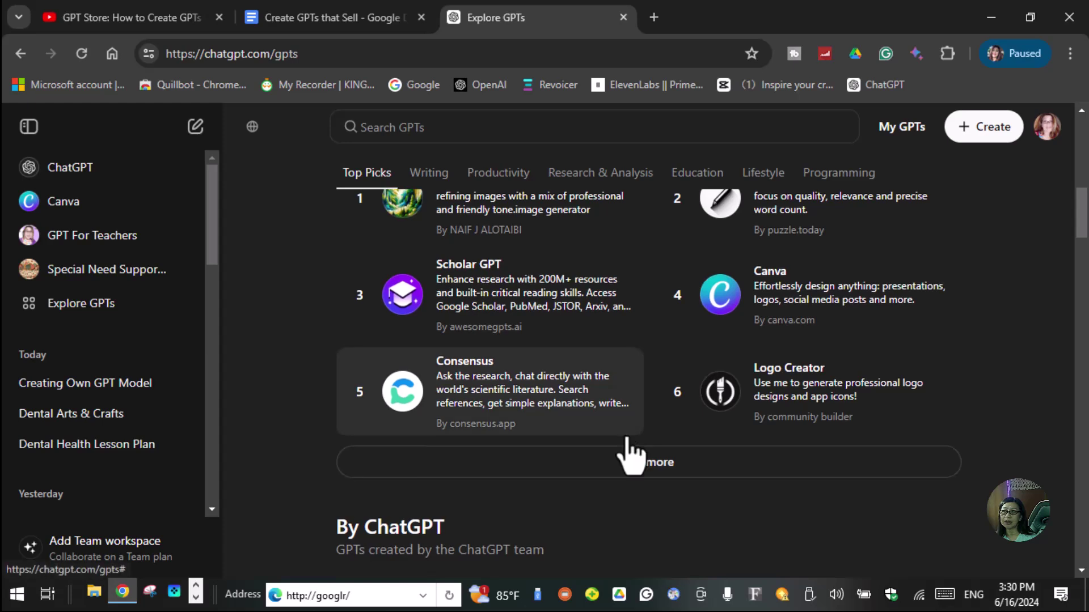
{"action": "scroll", "coordinate": [629, 454], "scroll_direction": "down", "scroll_amount": 1}
{"action": "left_click", "coordinate": [655, 381]}
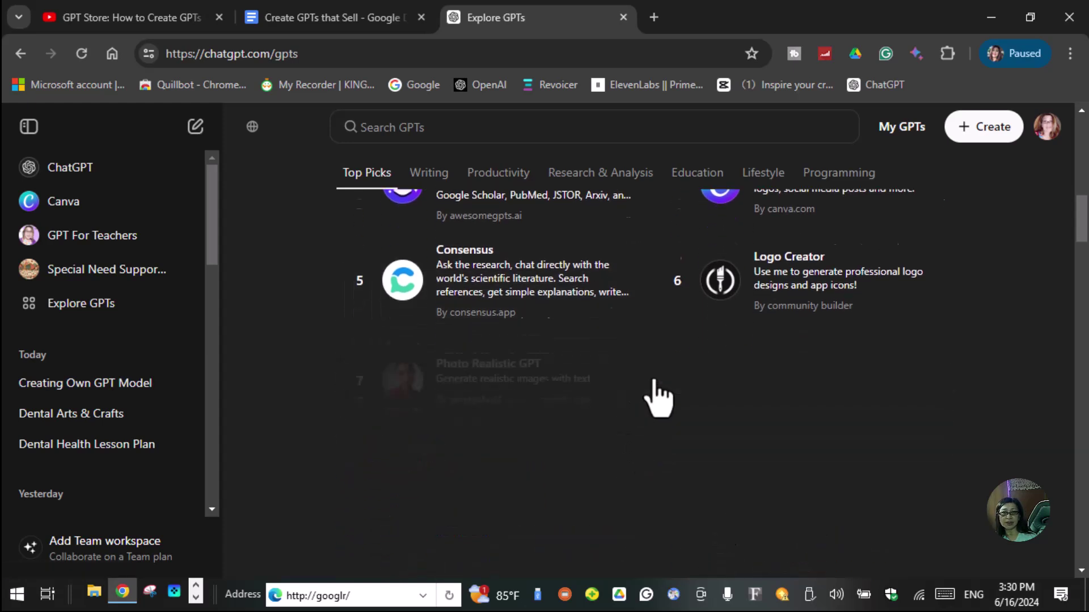